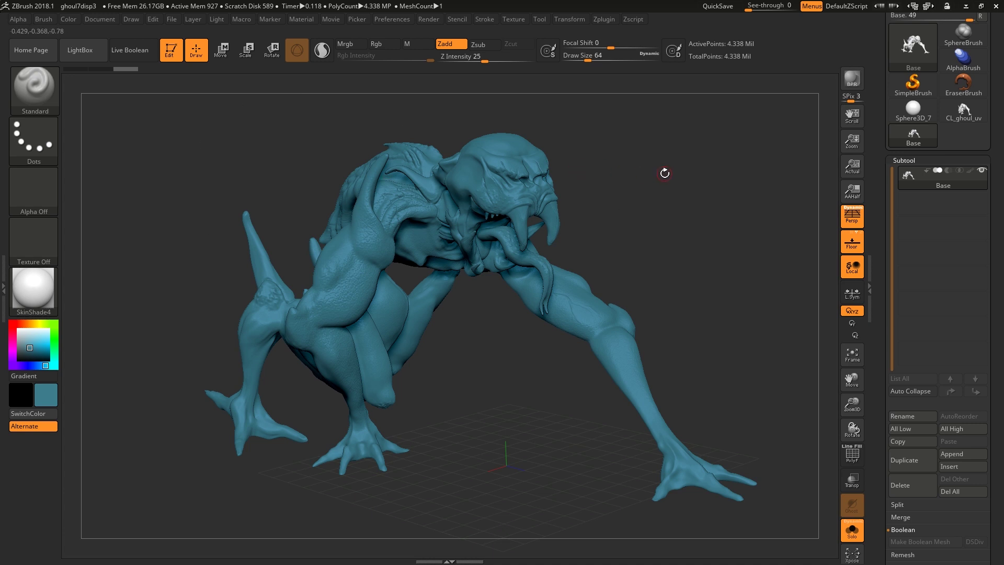
Duplicate the Base subtool and rename the copy to Disp
{"action": "mouse_move", "coordinate": [669, 167]}
{"action": "left_mouse_down"}
{"action": "mouse_move", "coordinate": [651, 176]}
{"action": "mouse_move", "coordinate": [648, 157]}
{"action": "mouse_move", "coordinate": [717, 72]}
{"action": "left_mouse_up"}
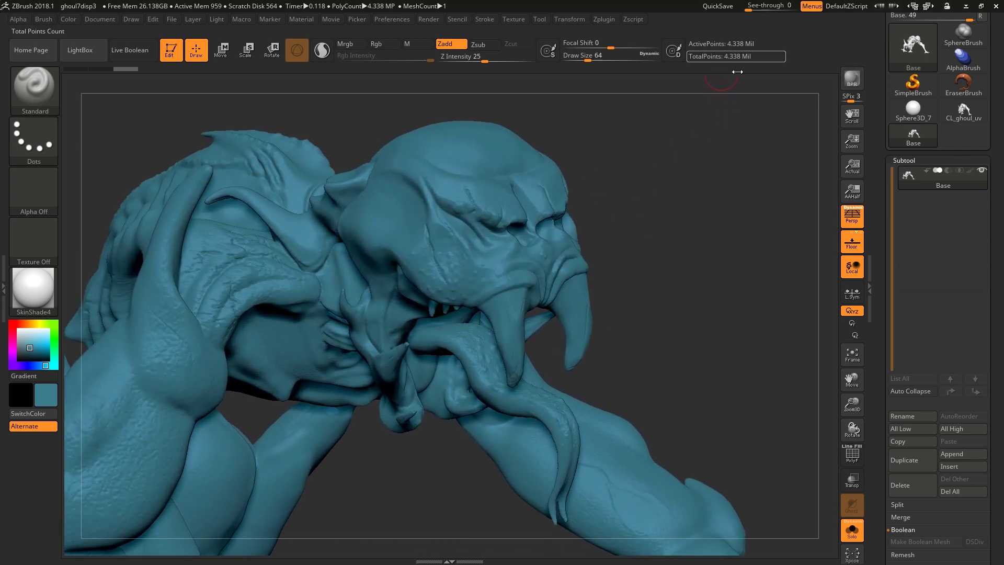
{"action": "left_click_drag", "start_coordinate": [704, 210], "coordinate": [590, 204], "text": "alt"}
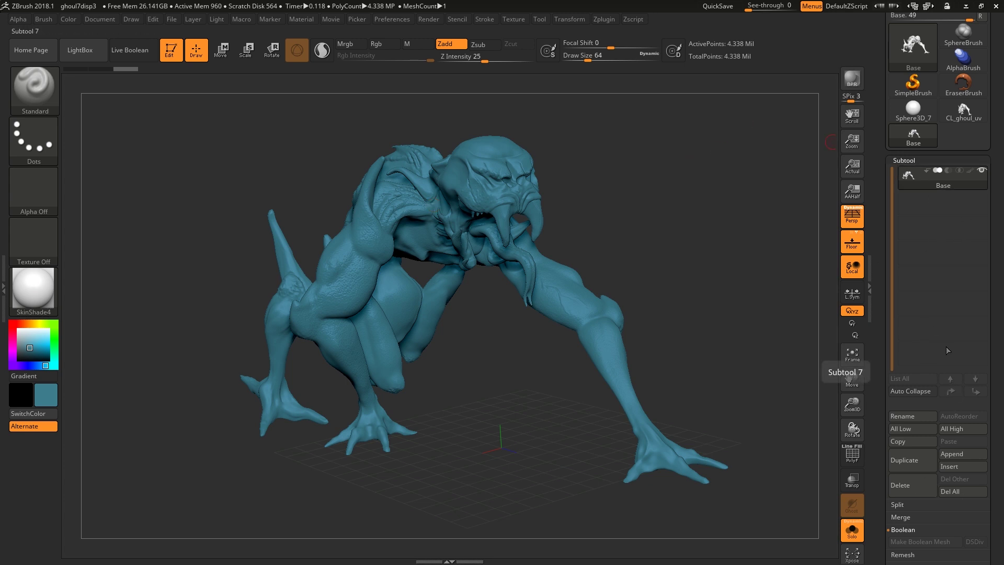
{"action": "scroll", "coordinate": [965, 342], "scroll_direction": "down", "scroll_amount": 1}
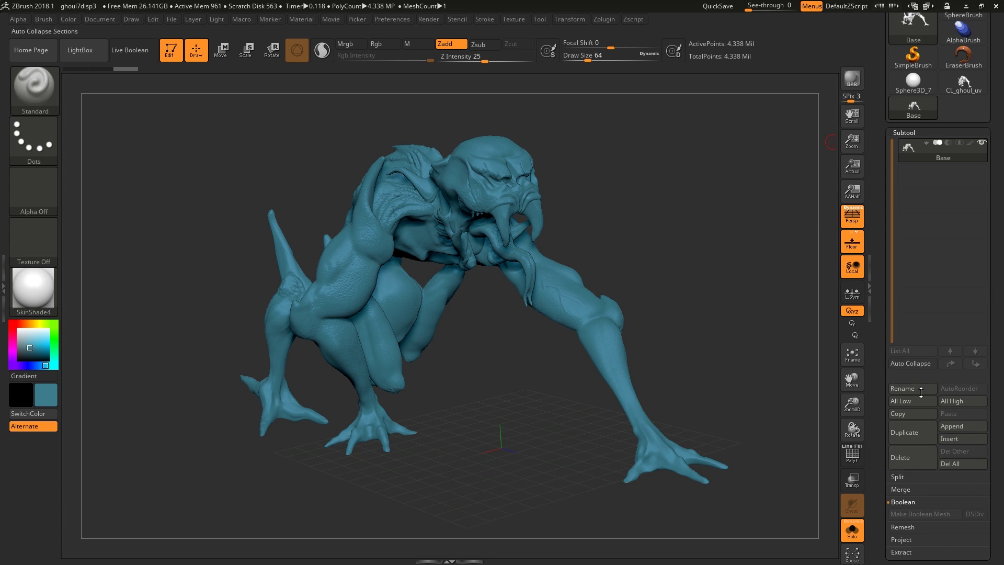
{"action": "left_click", "coordinate": [906, 434]}
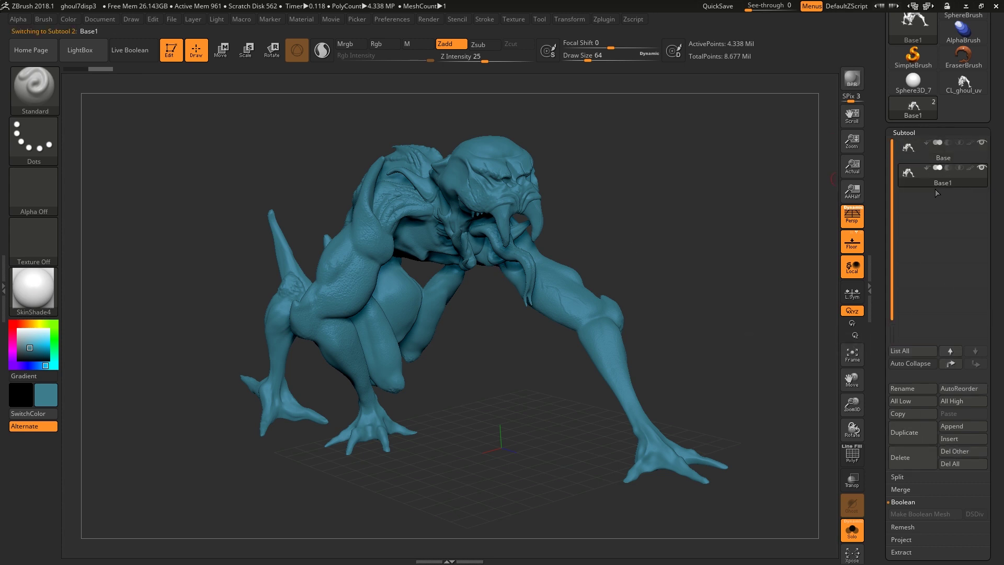
{"action": "left_click", "coordinate": [913, 388]}
{"action": "type", "text": "Disp"}
{"action": "key", "text": "Return"}
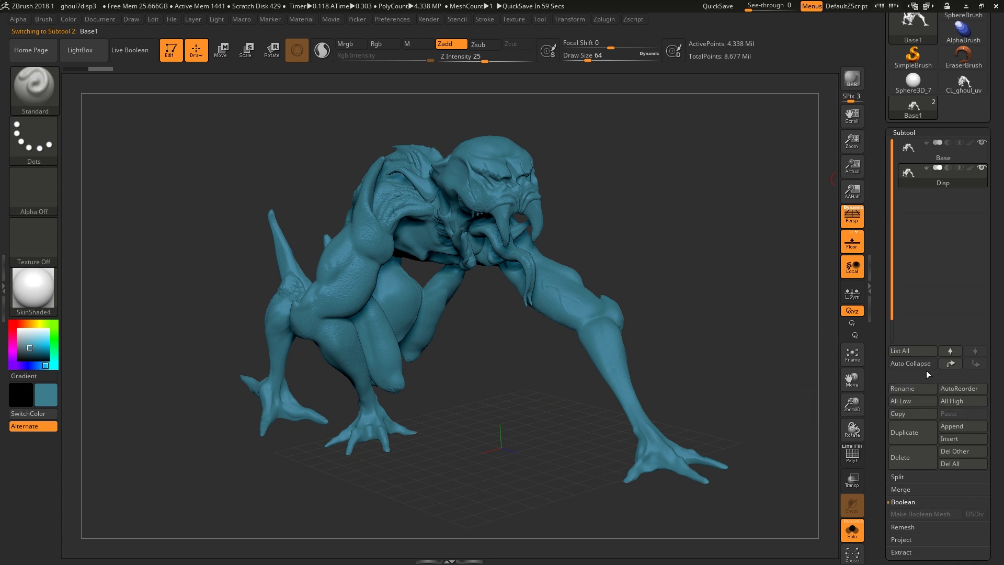
Make Disp the active subtool and bring up its Tool > Geometry remeshing settings
{"action": "left_click", "coordinate": [937, 170]}
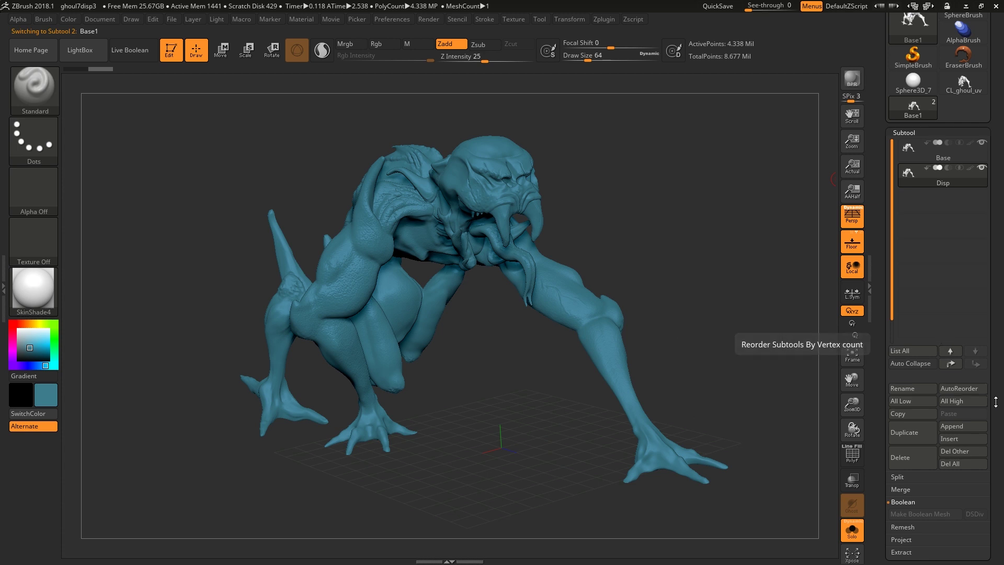
{"action": "scroll", "coordinate": [925, 324], "scroll_direction": "down", "scroll_amount": 5}
{"action": "left_click", "coordinate": [923, 313]}
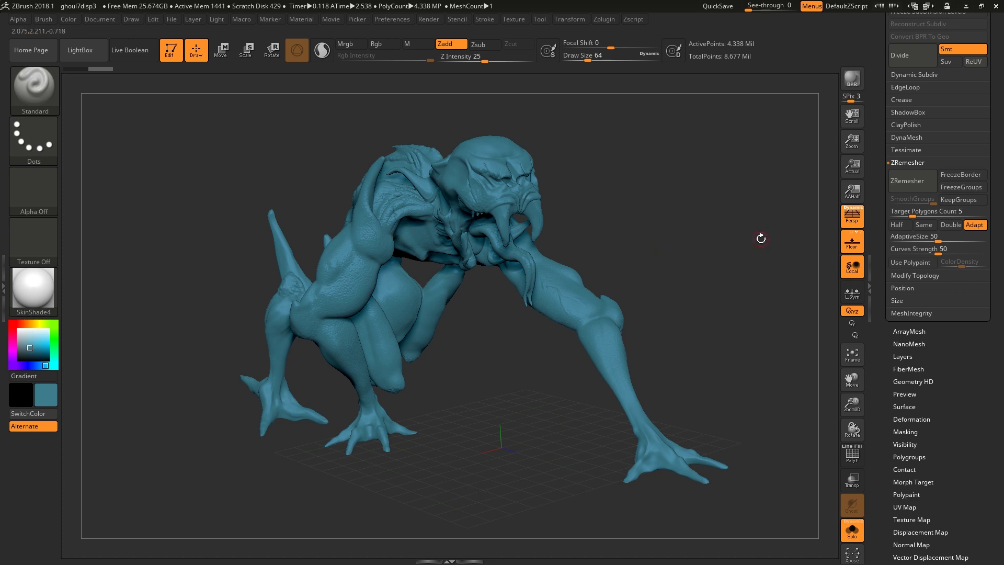
Set the ZRemesher target polygon count to 20 and remesh Disp
{"action": "left_click", "coordinate": [926, 211]}
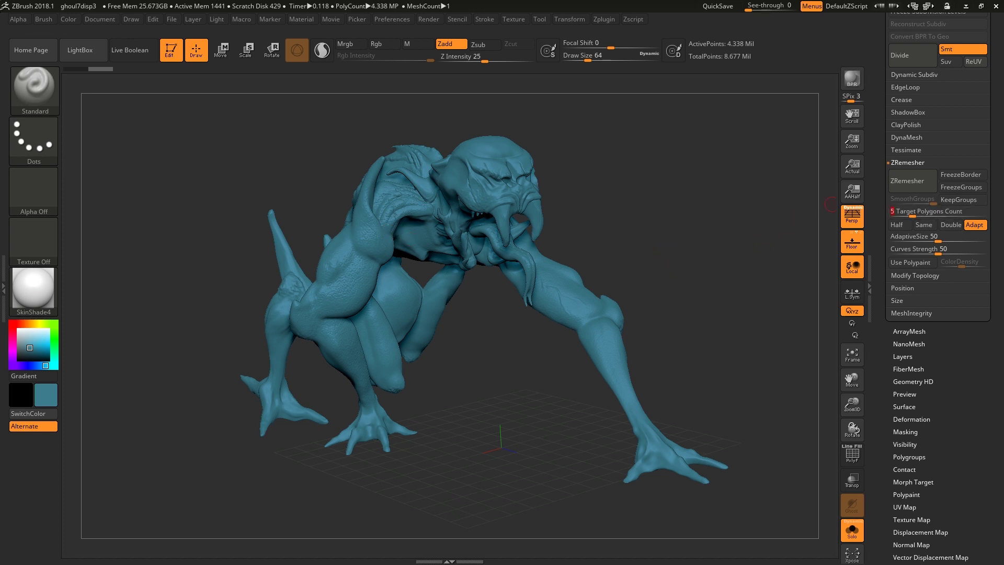
{"action": "type", "text": "20"}
{"action": "left_click_drag", "start_coordinate": [624, 166], "coordinate": [672, 290]}
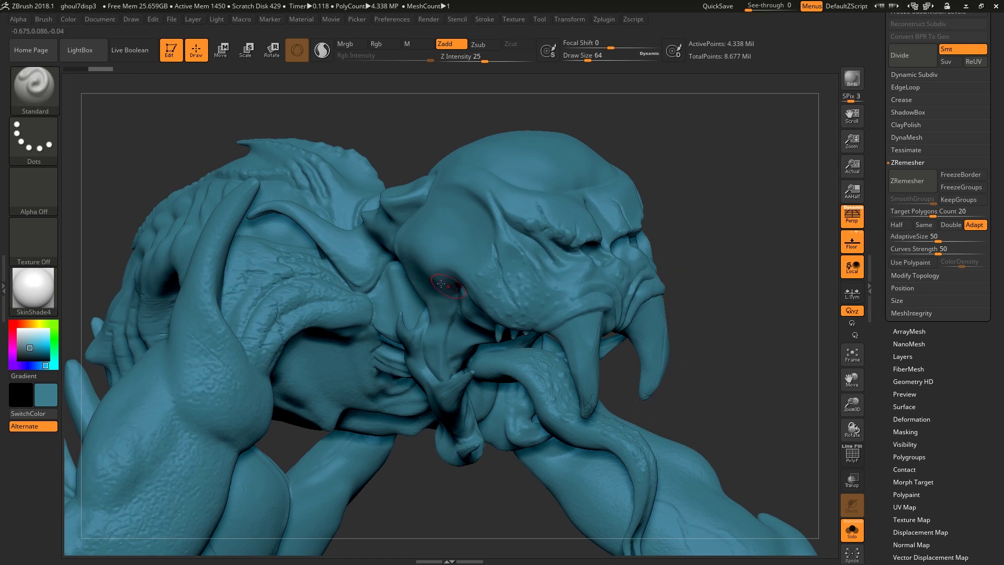
Inspect the remeshed 35,847-point Disp around the mouth, tongue and whole body
{"action": "left_click_drag", "start_coordinate": [741, 278], "coordinate": [672, 231], "text": "alt"}
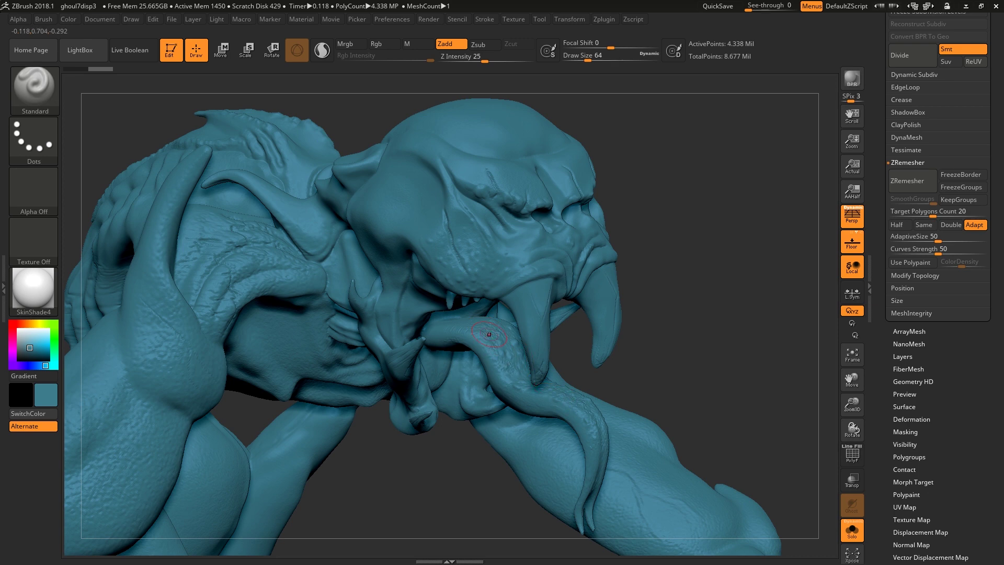
{"action": "left_click_drag", "start_coordinate": [722, 366], "coordinate": [760, 239], "text": "alt"}
{"action": "mouse_move", "coordinate": [806, 155]}
{"action": "left_mouse_down", "text": "alt"}
{"action": "mouse_move", "coordinate": [763, 246]}
{"action": "mouse_move", "coordinate": [739, 198]}
{"action": "mouse_move", "coordinate": [721, 188]}
{"action": "left_mouse_up", "text": "alt"}
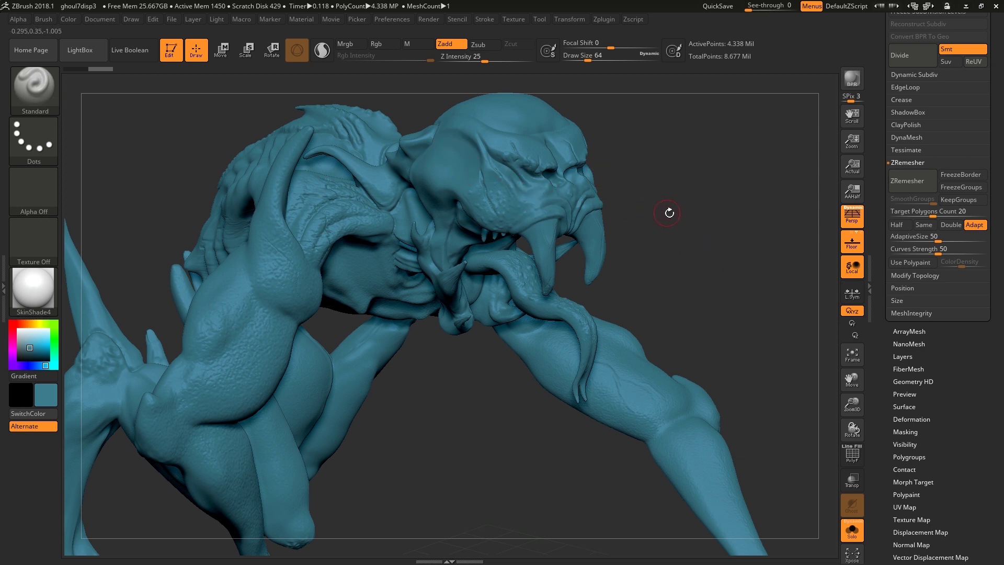
{"action": "left_click_drag", "start_coordinate": [670, 213], "coordinate": [672, 220]}
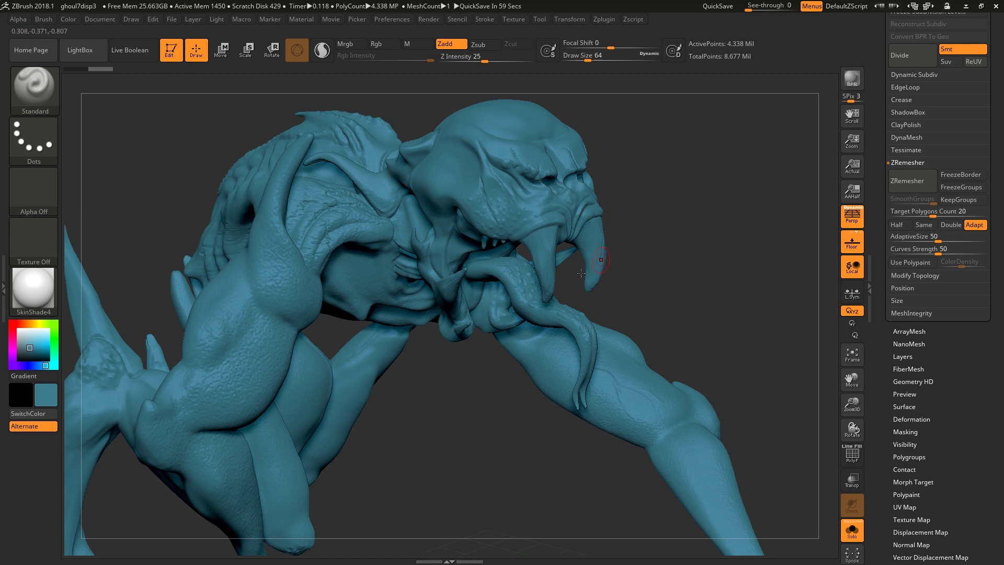
{"action": "mouse_move", "coordinate": [681, 245]}
{"action": "left_mouse_down"}
{"action": "mouse_move", "coordinate": [662, 273]}
{"action": "mouse_move", "coordinate": [729, 226]}
{"action": "mouse_move", "coordinate": [585, 209]}
{"action": "left_mouse_up"}
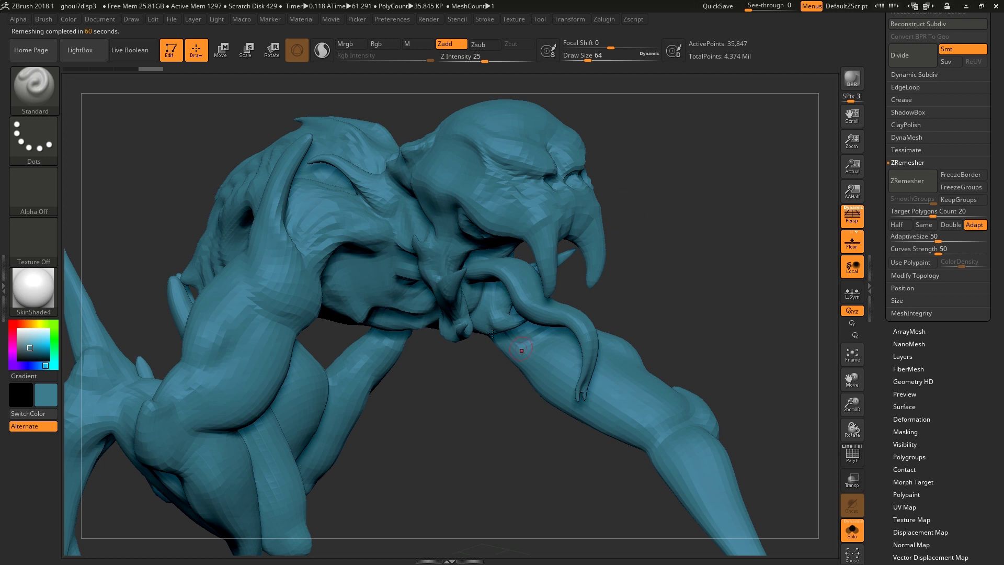
{"action": "left_click_drag", "start_coordinate": [624, 231], "coordinate": [651, 298]}
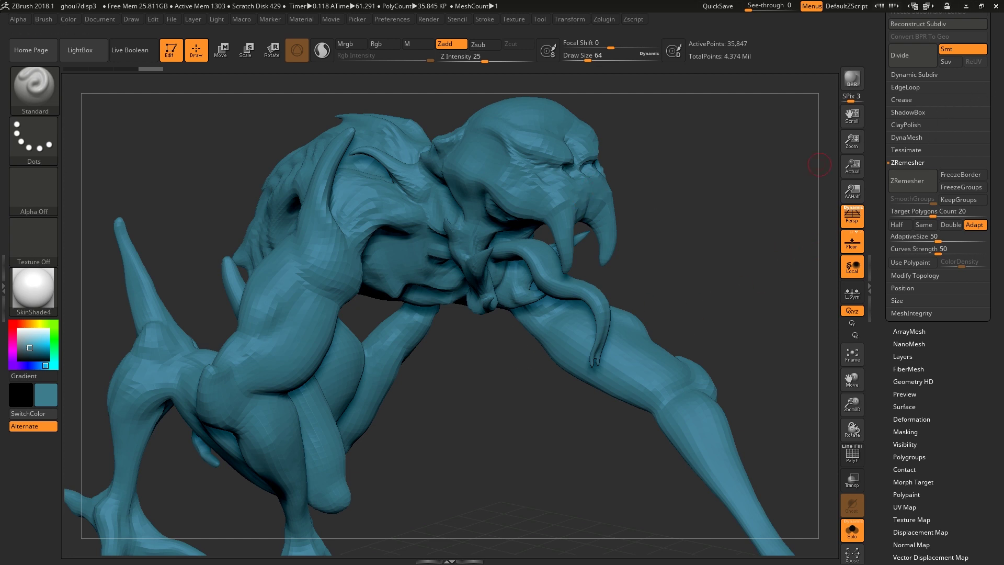
Select Disp and run ProjectAll to project Base's detail onto it
{"action": "left_click_drag", "start_coordinate": [1000, 97], "coordinate": [999, 209]}
{"action": "left_click", "coordinate": [967, 325]}
{"action": "mouse_move", "coordinate": [921, 275]}
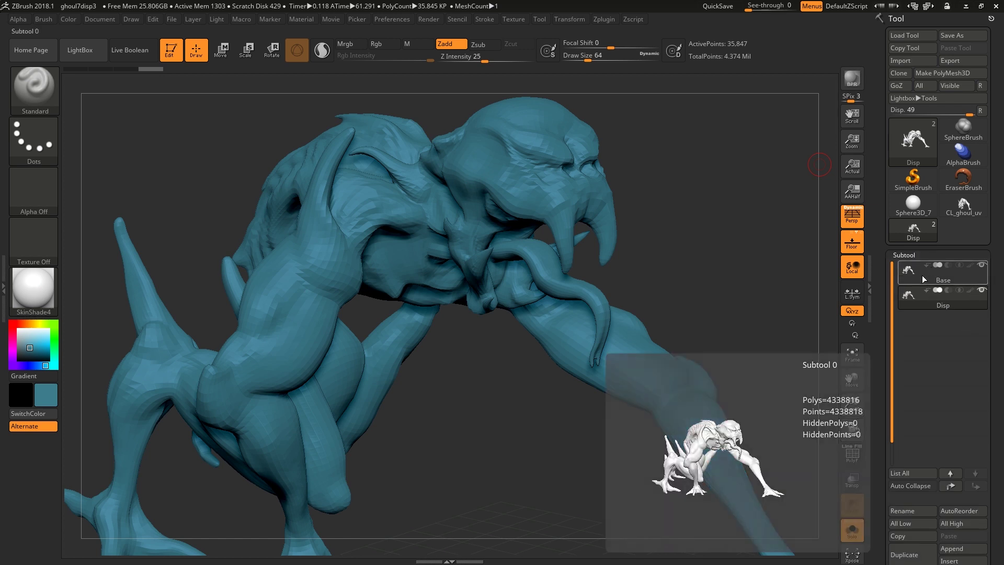
{"action": "left_click", "coordinate": [941, 302]}
{"action": "left_click_drag", "start_coordinate": [993, 334], "coordinate": [994, 296]}
{"action": "left_click_drag", "start_coordinate": [997, 366], "coordinate": [996, 263]}
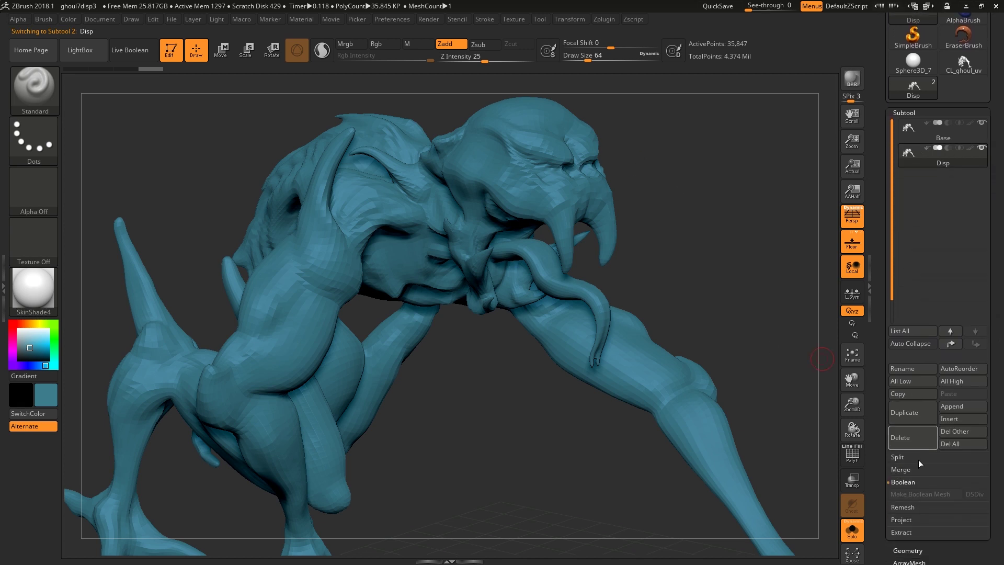
{"action": "left_click", "coordinate": [906, 521]}
{"action": "left_click", "coordinate": [906, 532]}
Subdivide Disp three times to 2.294 million points, reprojecting Base detail at each level
{"action": "key", "text": "ctrl"}
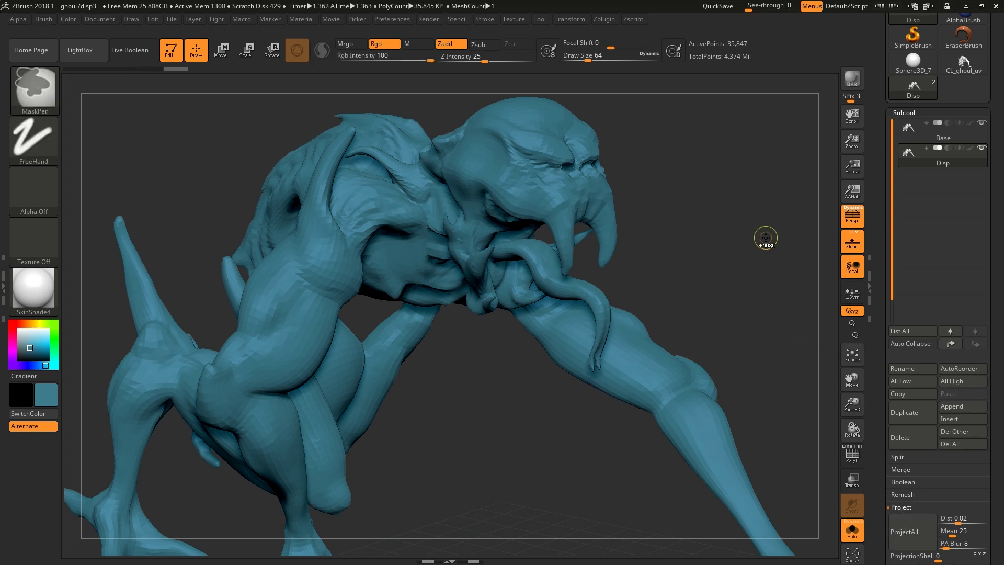
{"action": "key", "text": "ctrl+d"}
{"action": "left_click", "coordinate": [915, 534]}
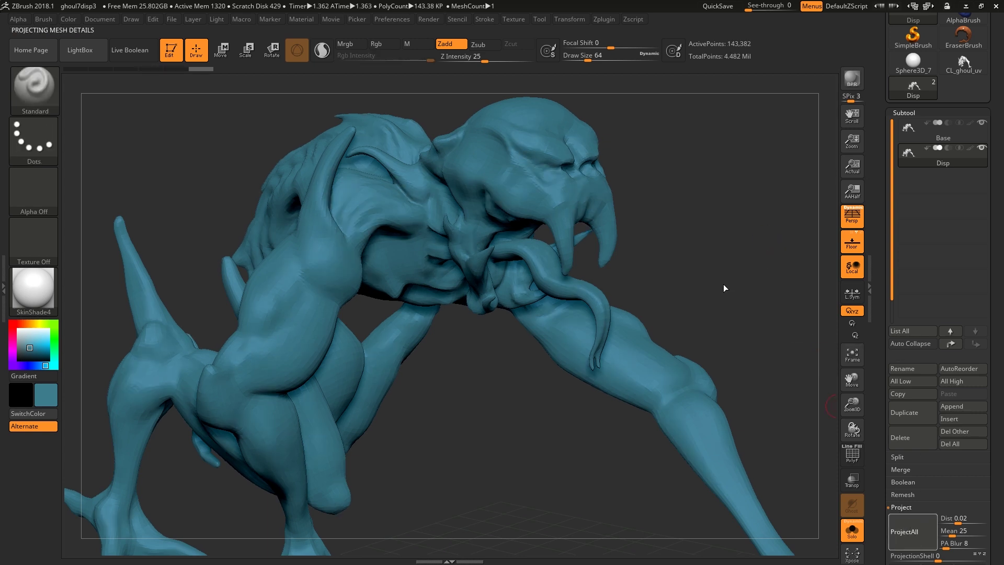
{"action": "key", "text": "ctrl+d"}
{"action": "left_click", "coordinate": [907, 532]}
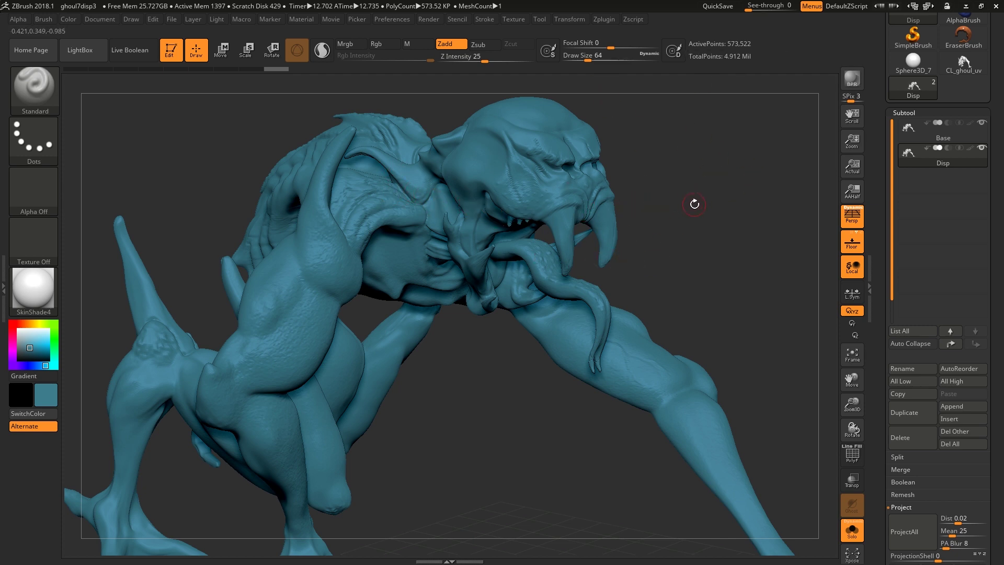
{"action": "key", "text": "ctrl+d"}
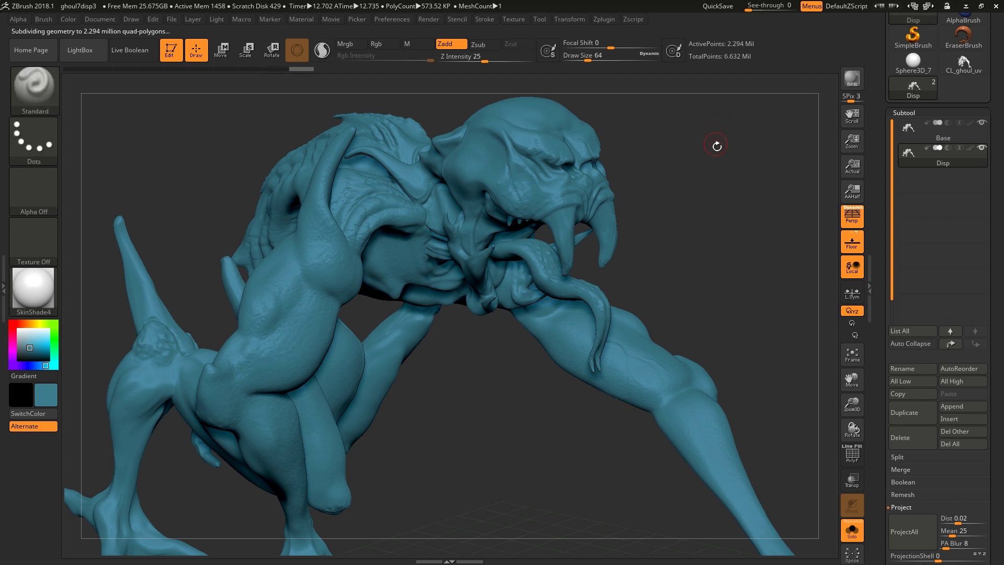
{"action": "left_click", "coordinate": [916, 534]}
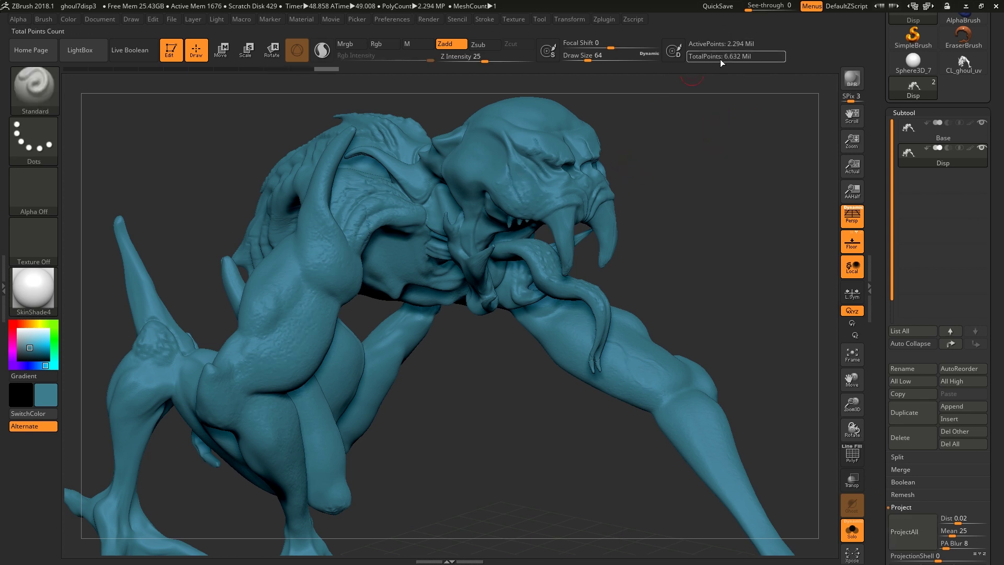
{"action": "right_click_drag", "start_coordinate": [690, 172], "coordinate": [674, 240], "text": "ctrl"}
{"action": "left_click", "coordinate": [919, 133]}
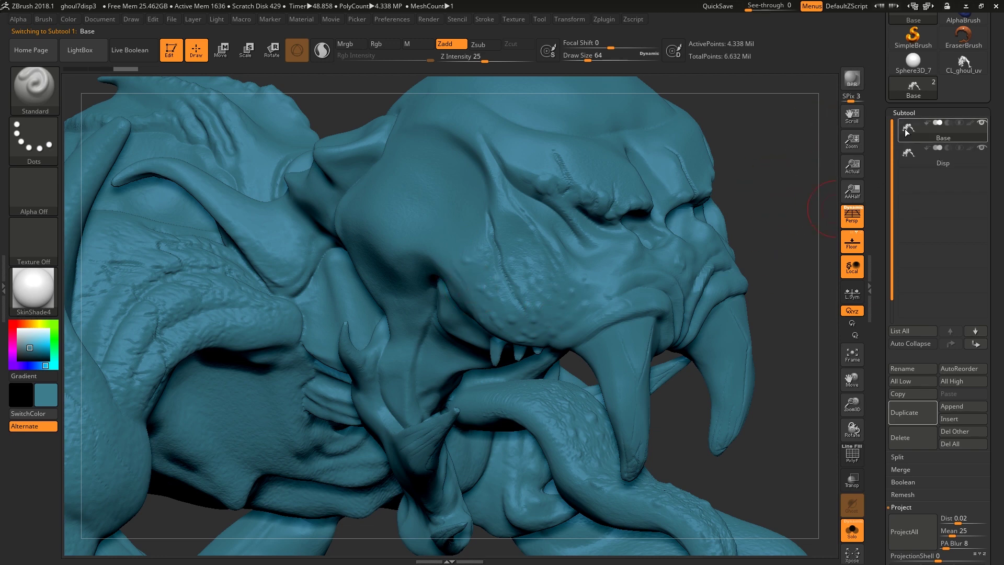
Reselect Disp, collapse Multi Map Exporter and expand Zplugin > UV Master
{"action": "left_click", "coordinate": [934, 164]}
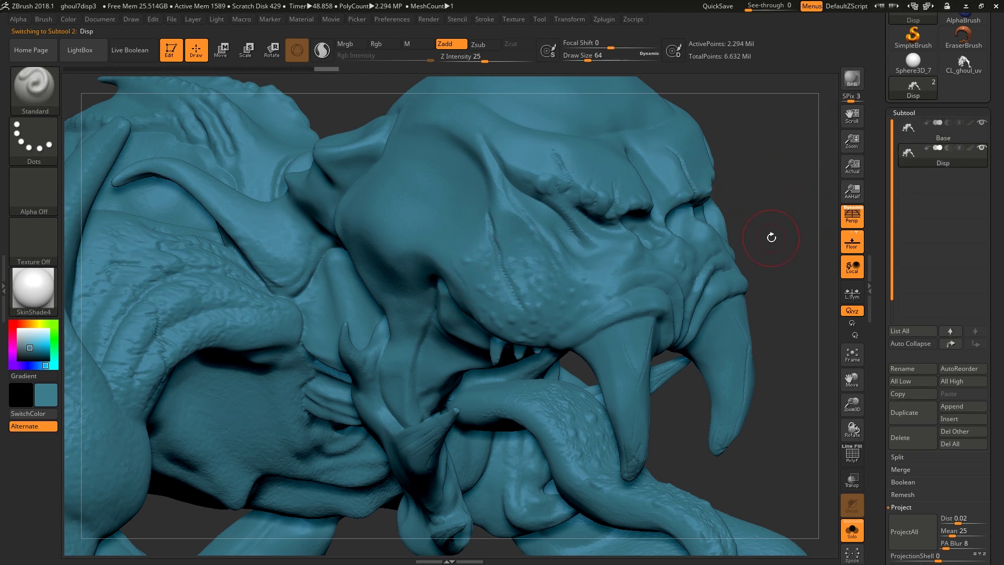
{"action": "left_click_drag", "start_coordinate": [774, 240], "coordinate": [697, 195], "text": "alt"}
{"action": "left_click_drag", "start_coordinate": [993, 450], "coordinate": [920, 324]}
{"action": "left_click_drag", "start_coordinate": [923, 282], "coordinate": [923, 250]}
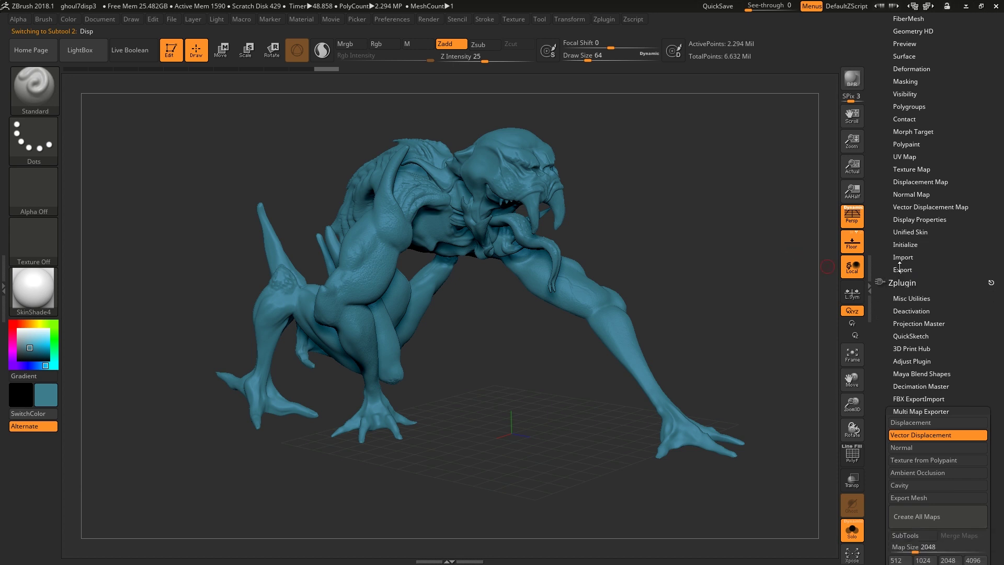
{"action": "left_click", "coordinate": [596, 17]}
{"action": "left_click_drag", "start_coordinate": [938, 280], "coordinate": [930, 214]}
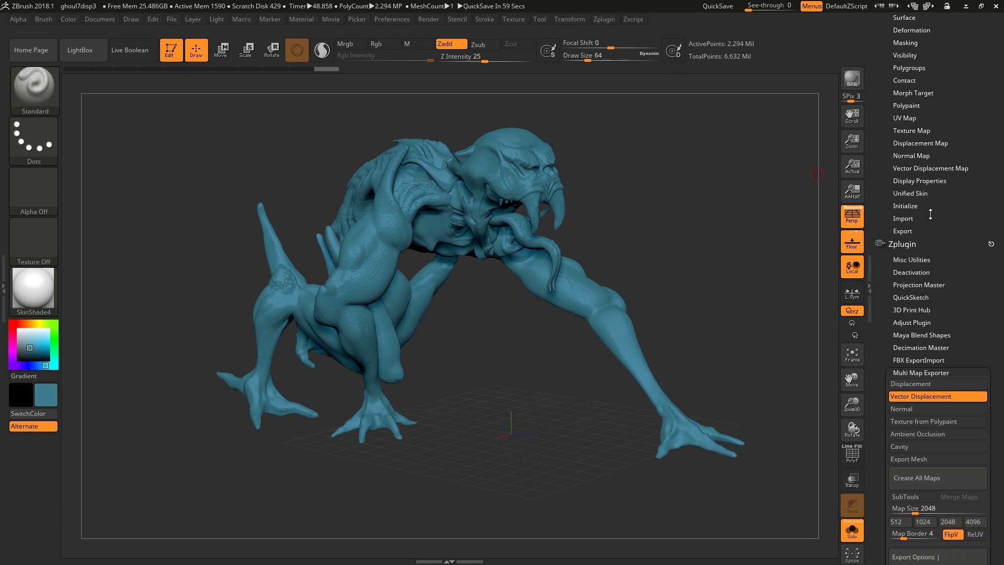
{"action": "left_click", "coordinate": [921, 372]}
{"action": "left_click", "coordinate": [904, 431]}
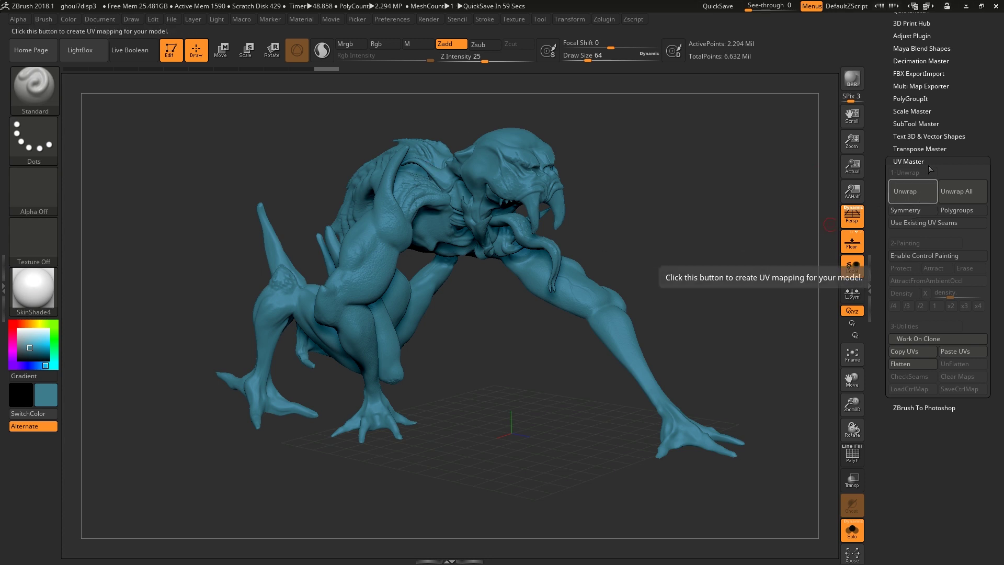
Drop Disp to its lowest subdivision level and fold away the UV Master options
{"action": "scroll", "coordinate": [930, 193], "scroll_direction": "up", "scroll_amount": 10}
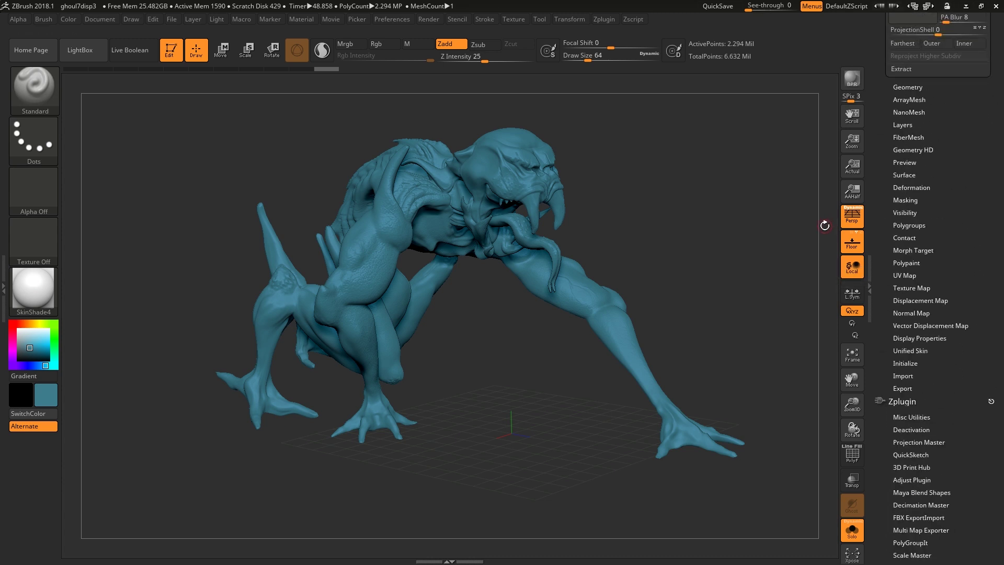
{"action": "key", "text": "shift+d"}
{"action": "scroll", "coordinate": [936, 313], "scroll_direction": "down", "scroll_amount": 10}
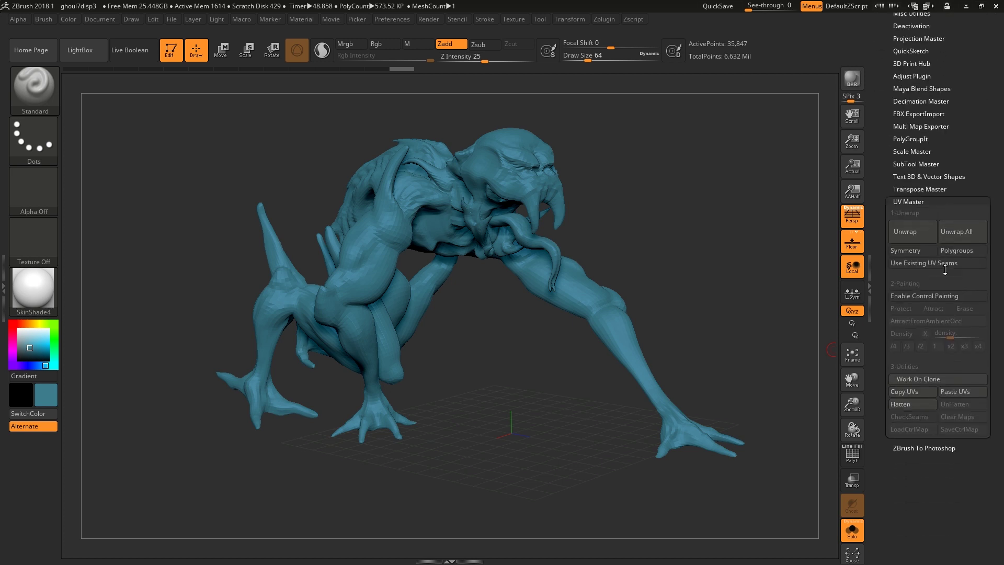
{"action": "key", "text": "shift+d"}
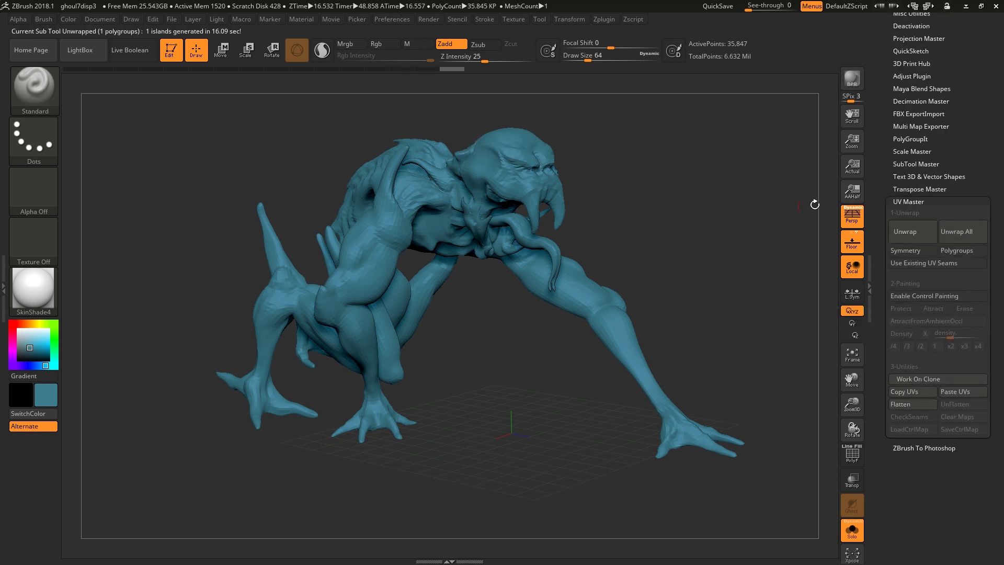
{"action": "left_click_drag", "start_coordinate": [633, 175], "coordinate": [648, 216], "text": "alt"}
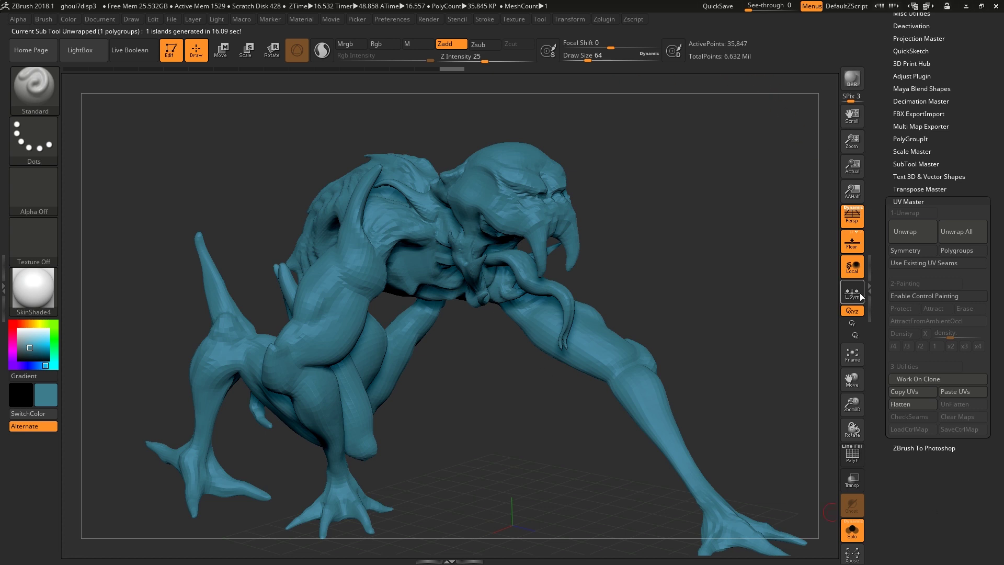
{"action": "left_click_drag", "start_coordinate": [640, 194], "coordinate": [831, 190]}
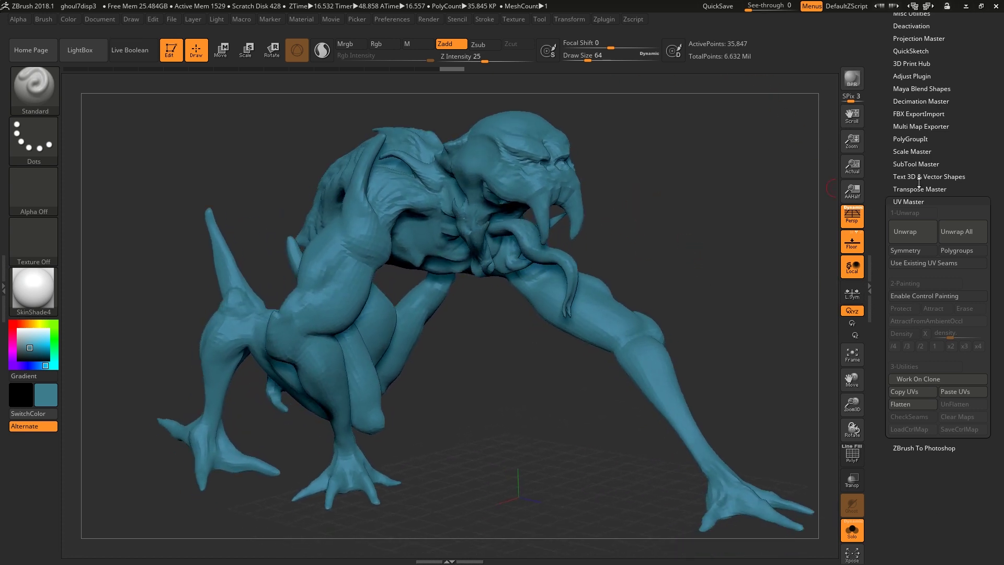
{"action": "left_click", "coordinate": [908, 201]}
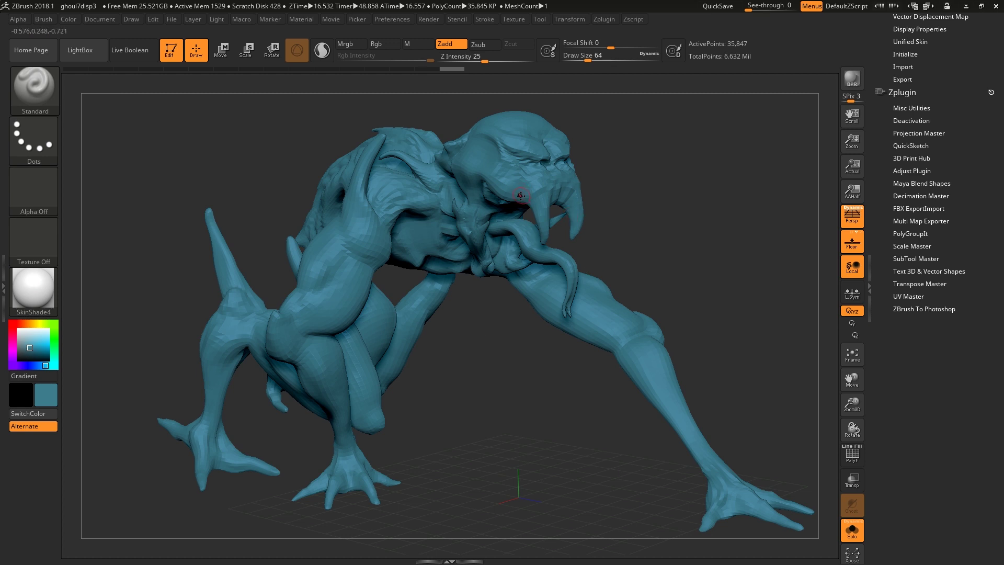
{"action": "left_click", "coordinate": [387, 23]}
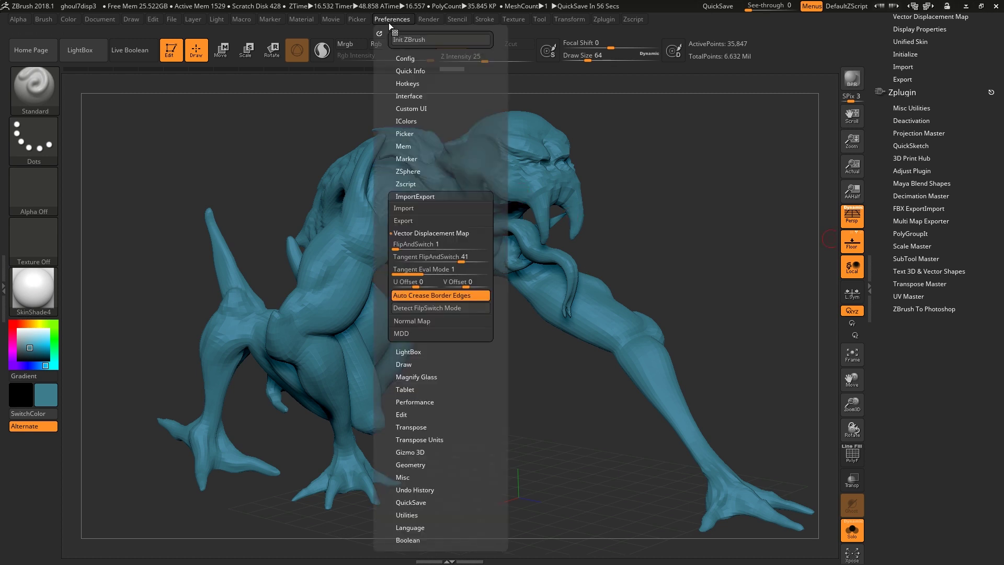
{"action": "left_click", "coordinate": [422, 196]}
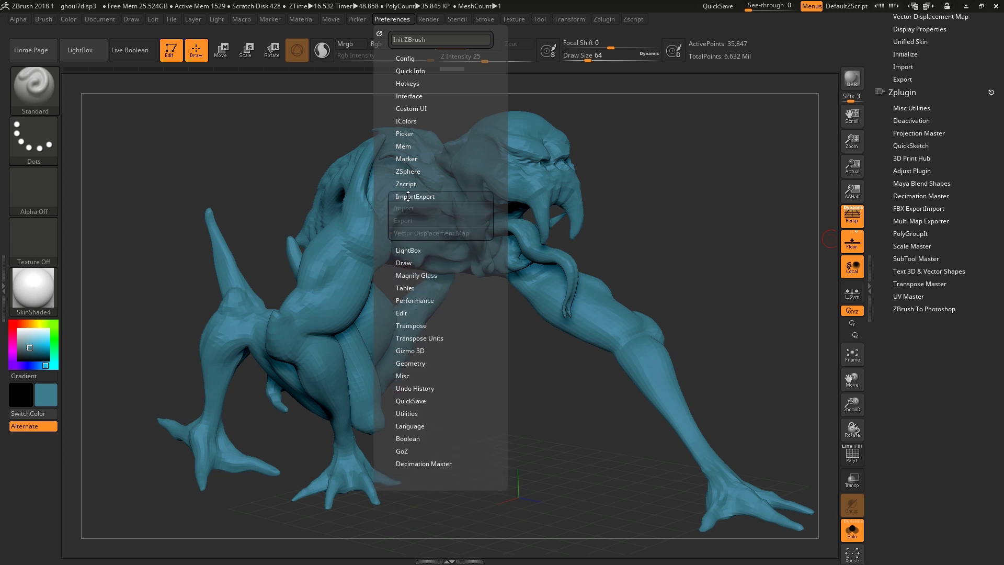
{"action": "left_click", "coordinate": [405, 258]}
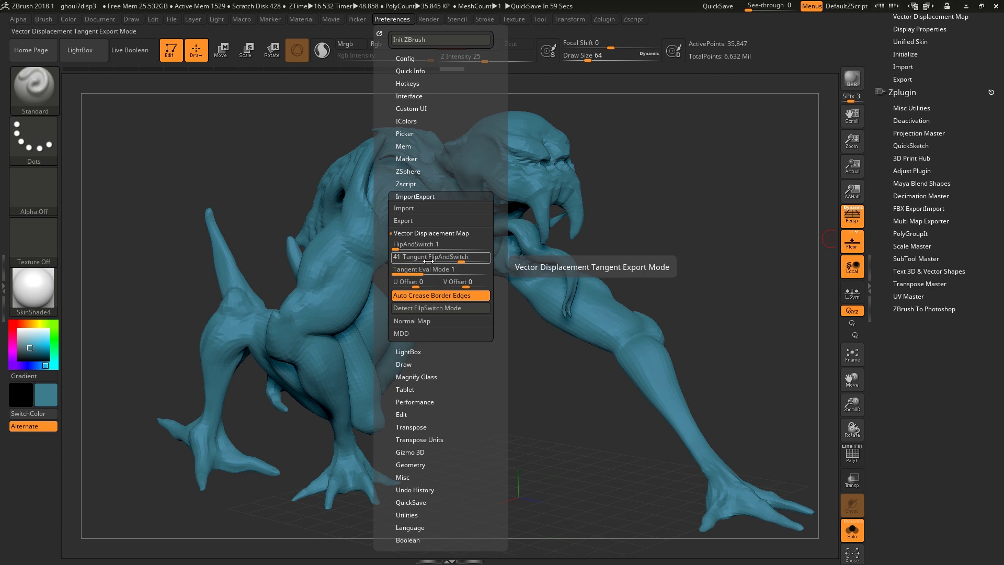
Enable vd Tangent under Vector Displacement Map and launch CreateAndExport VDMap
{"action": "left_click", "coordinate": [540, 18]}
{"action": "scroll", "coordinate": [657, 333], "scroll_direction": "down", "scroll_amount": 1}
{"action": "scroll", "coordinate": [657, 332], "scroll_direction": "down", "scroll_amount": 5}
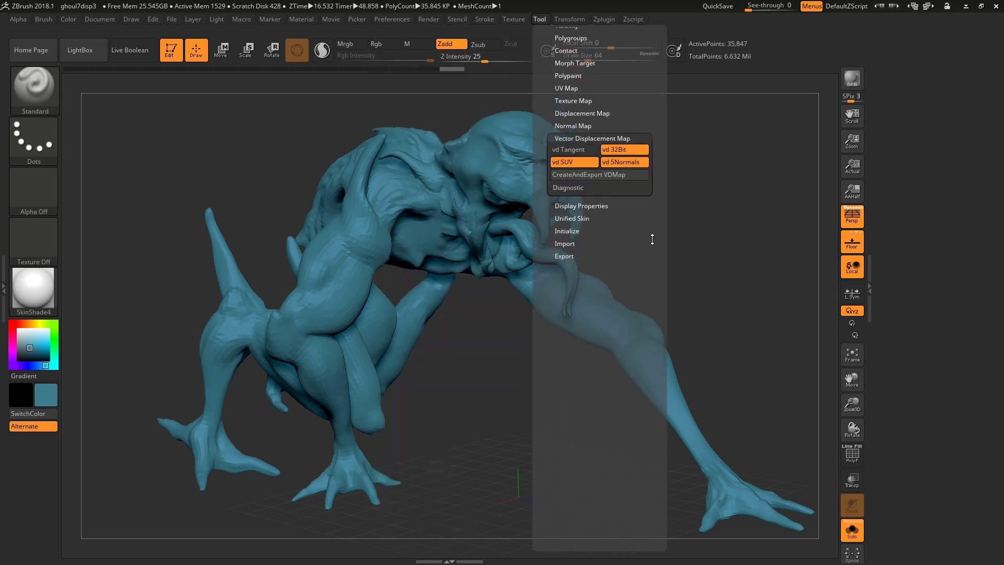
{"action": "left_click", "coordinate": [582, 138]}
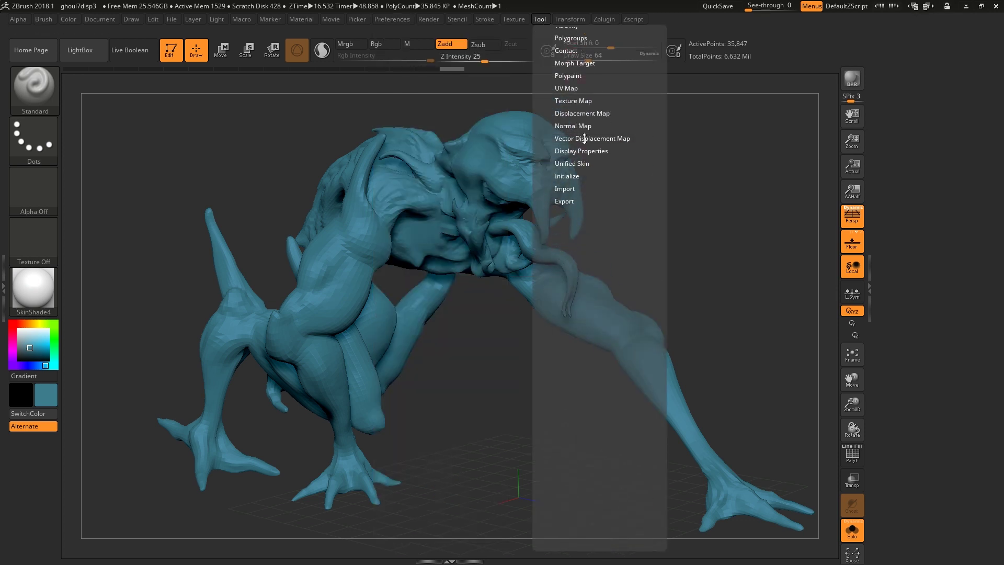
{"action": "left_click", "coordinate": [583, 138]}
{"action": "left_click", "coordinate": [573, 151]}
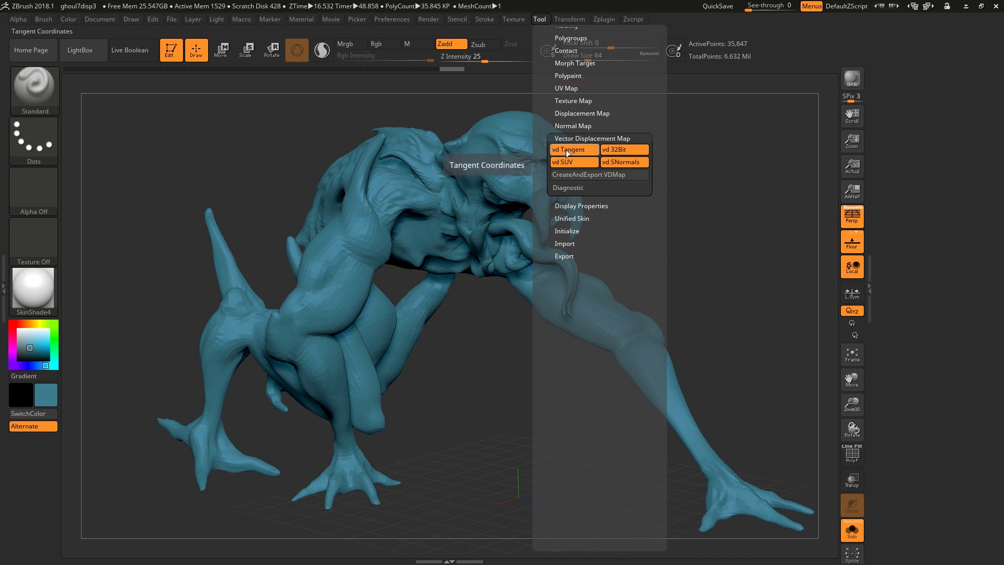
{"action": "left_click", "coordinate": [598, 175]}
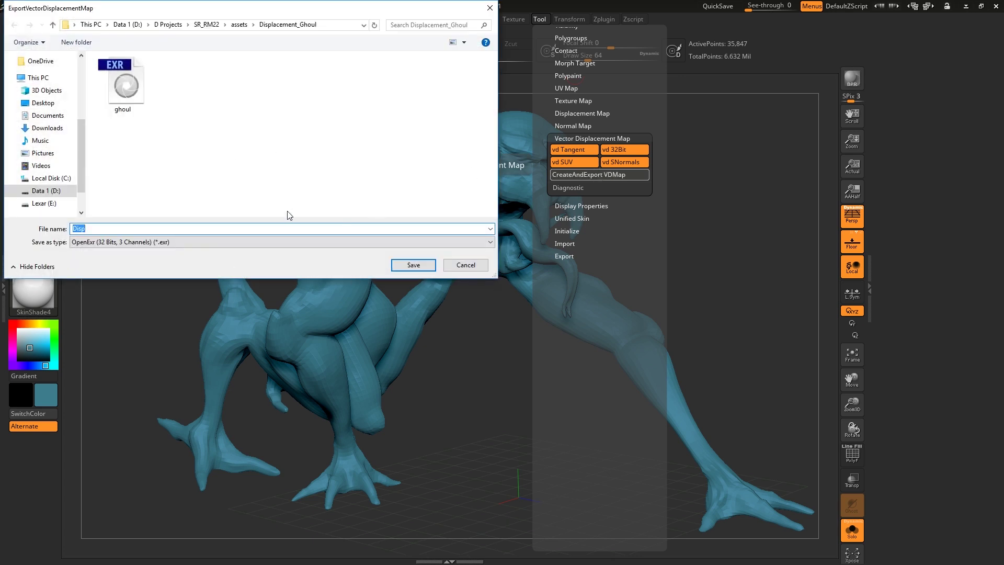
Save the map as ghoul.exr, confirming the overwrite of the existing file
{"action": "left_click", "coordinate": [124, 75]}
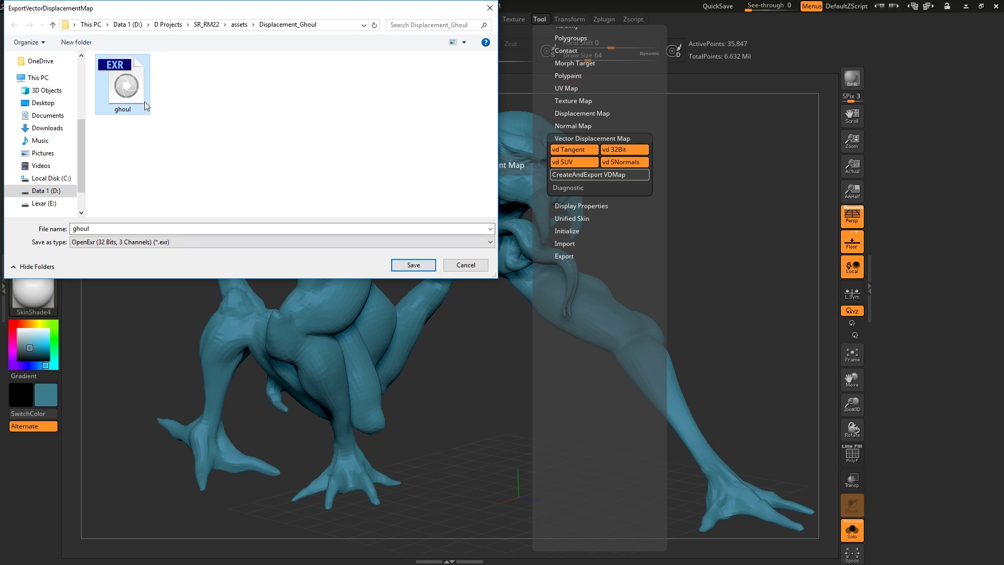
{"action": "left_click", "coordinate": [430, 268]}
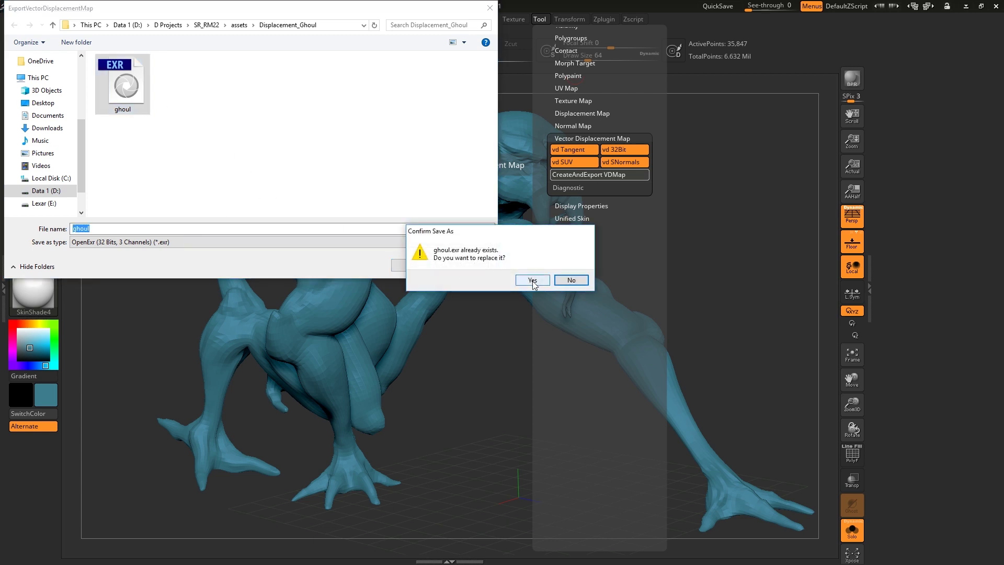
{"action": "left_click", "coordinate": [531, 282]}
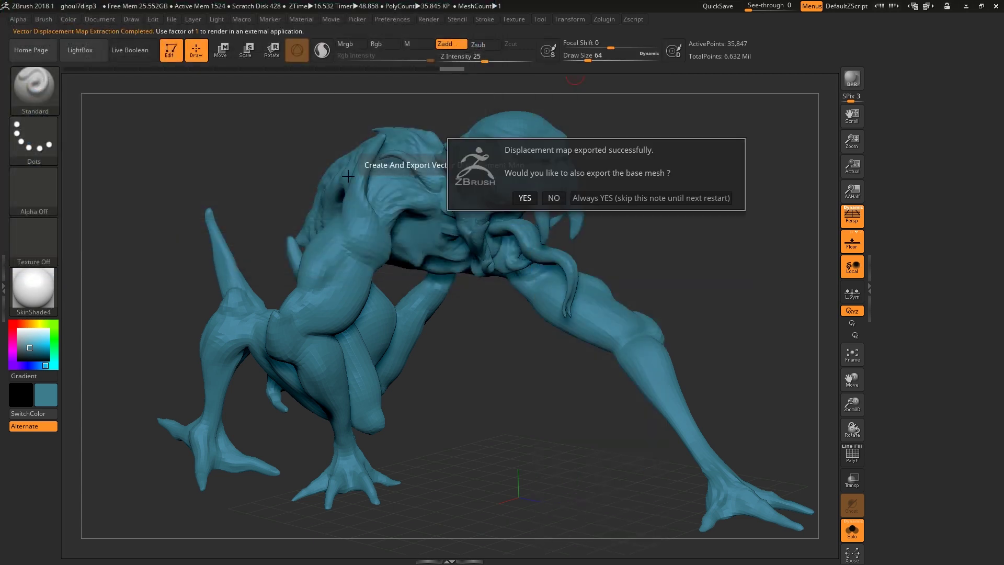
Export the base mesh too, then drag the ghoul OBJ from Explorer into Maya and frame it
{"action": "left_click", "coordinate": [523, 198]}
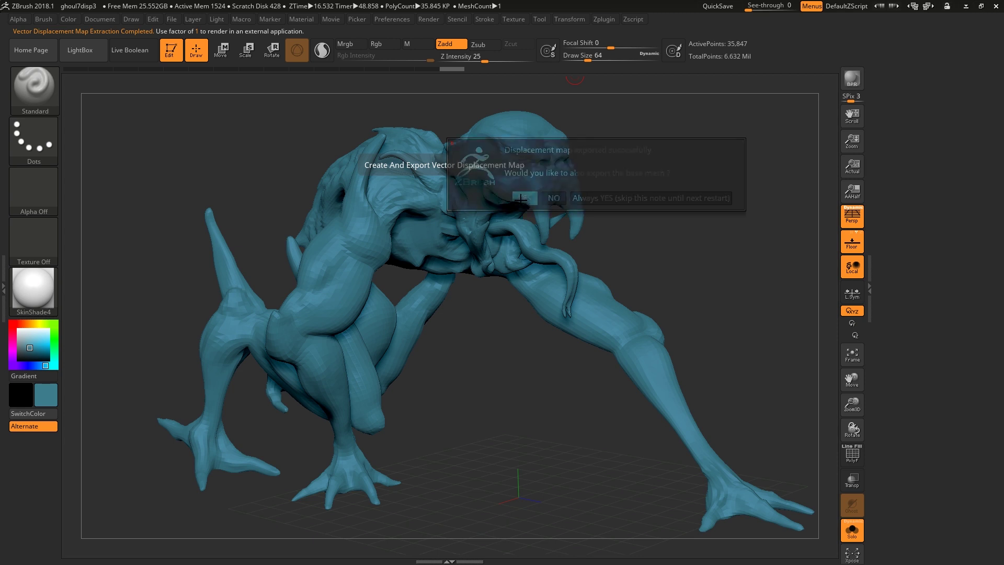
{"action": "left_click", "coordinate": [963, 7]}
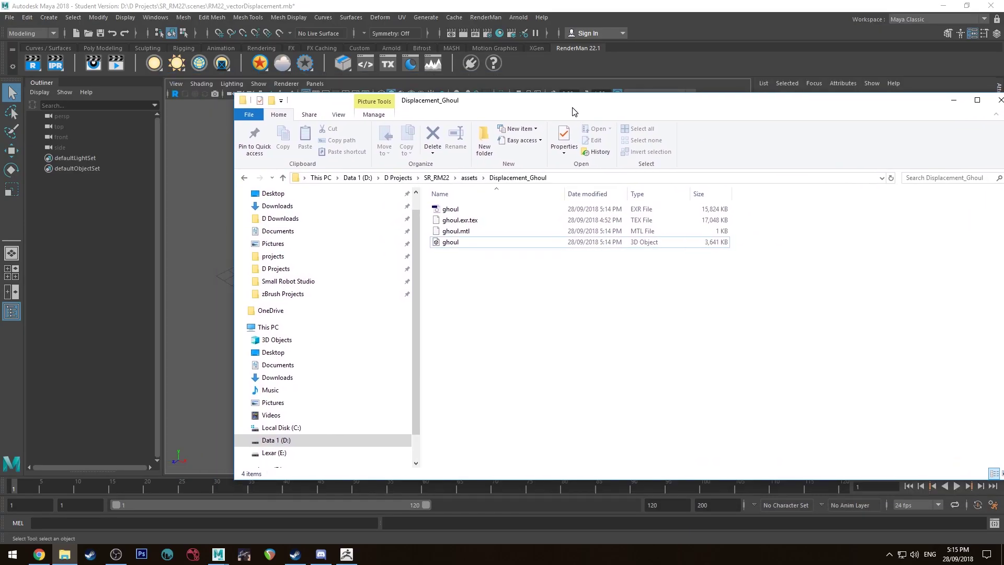
{"action": "left_click_drag", "start_coordinate": [600, 101], "coordinate": [727, 98]}
{"action": "left_click", "coordinate": [577, 240]}
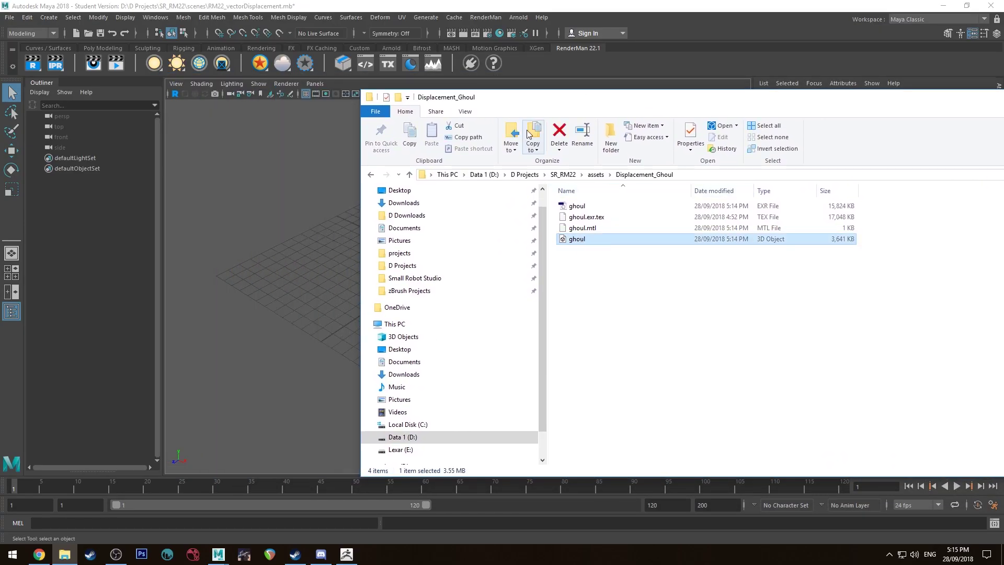
{"action": "left_click_drag", "start_coordinate": [575, 239], "coordinate": [284, 224]}
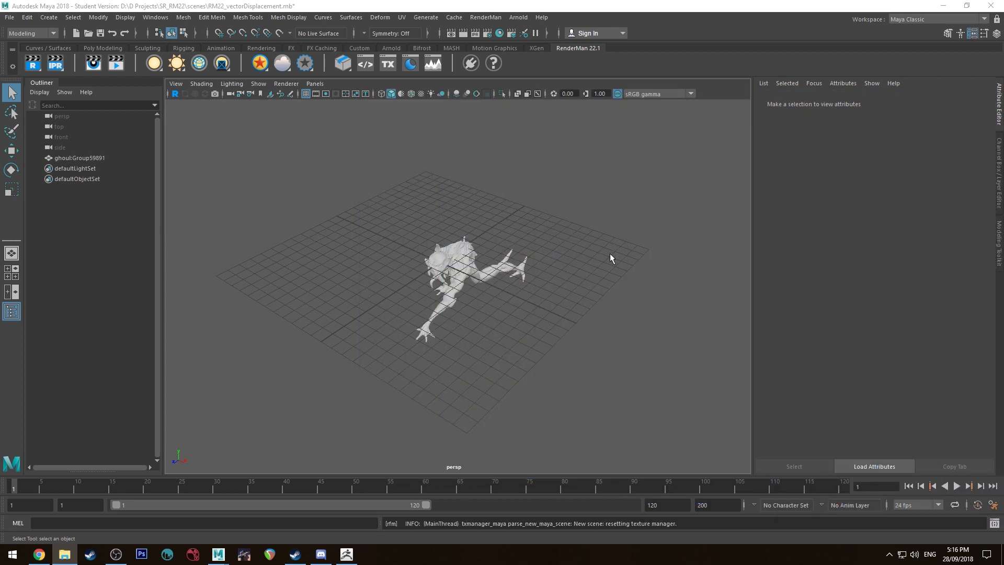
{"action": "left_click", "coordinate": [474, 260]}
{"action": "left_click_drag", "start_coordinate": [474, 259], "coordinate": [441, 240], "text": "alt"}
{"action": "key", "text": "f"}
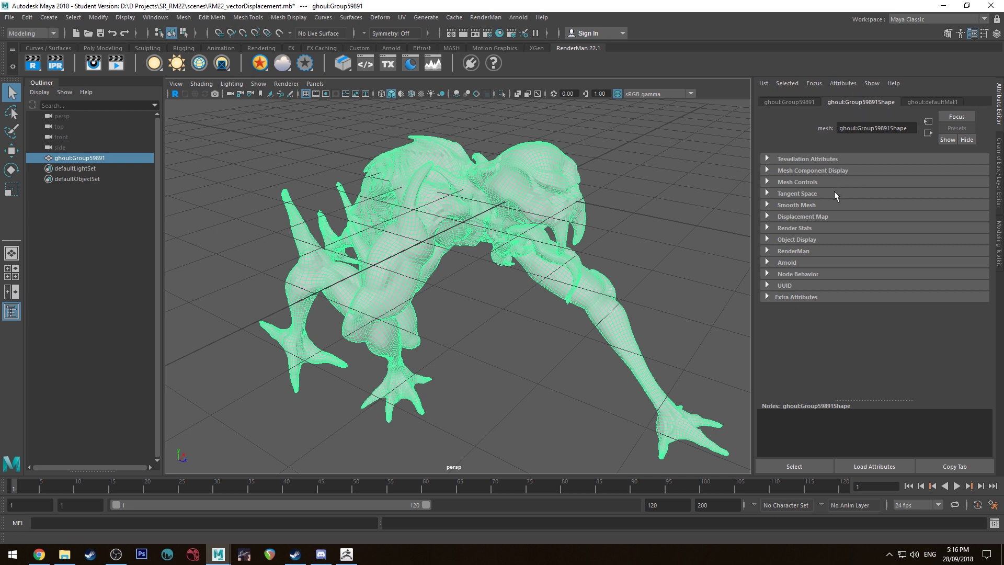
Set the ghoul's RenderMan subdivision scheme to Catmull-Clark with New Style, internal only interpolation
{"action": "left_click", "coordinate": [778, 251]}
{"action": "scroll", "coordinate": [852, 202], "scroll_direction": "down", "scroll_amount": 3}
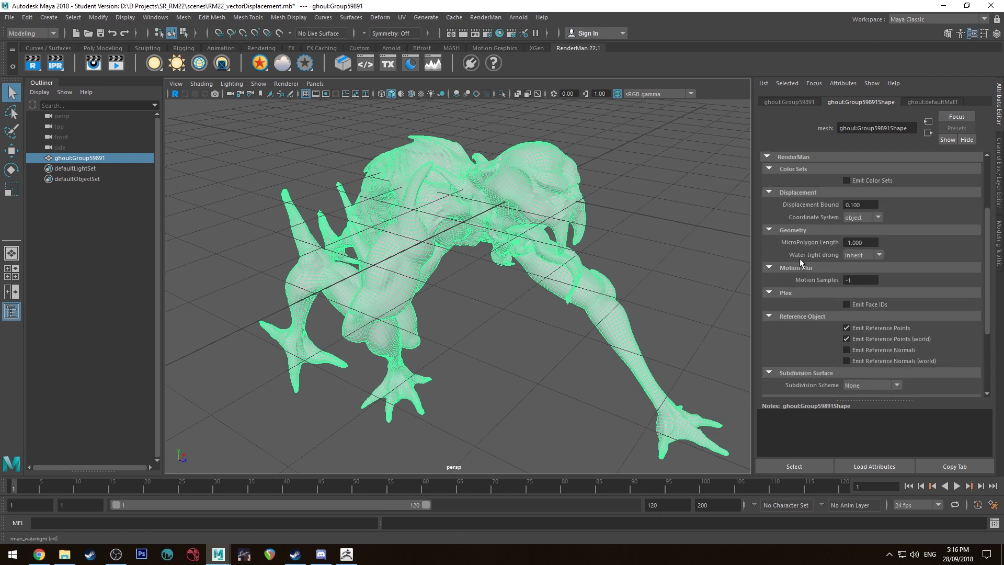
{"action": "scroll", "coordinate": [854, 268], "scroll_direction": "down", "scroll_amount": 2}
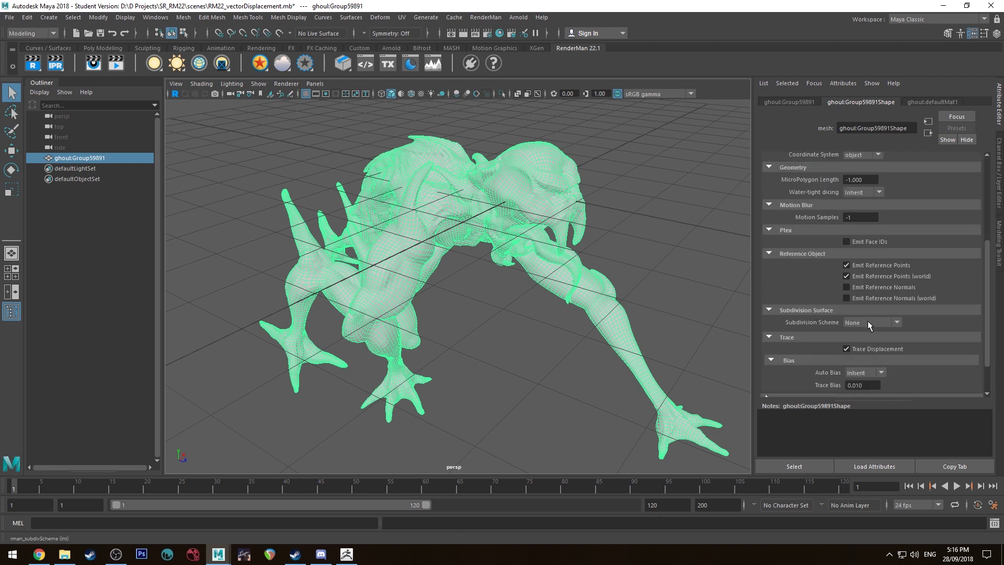
{"action": "left_click", "coordinate": [855, 322]}
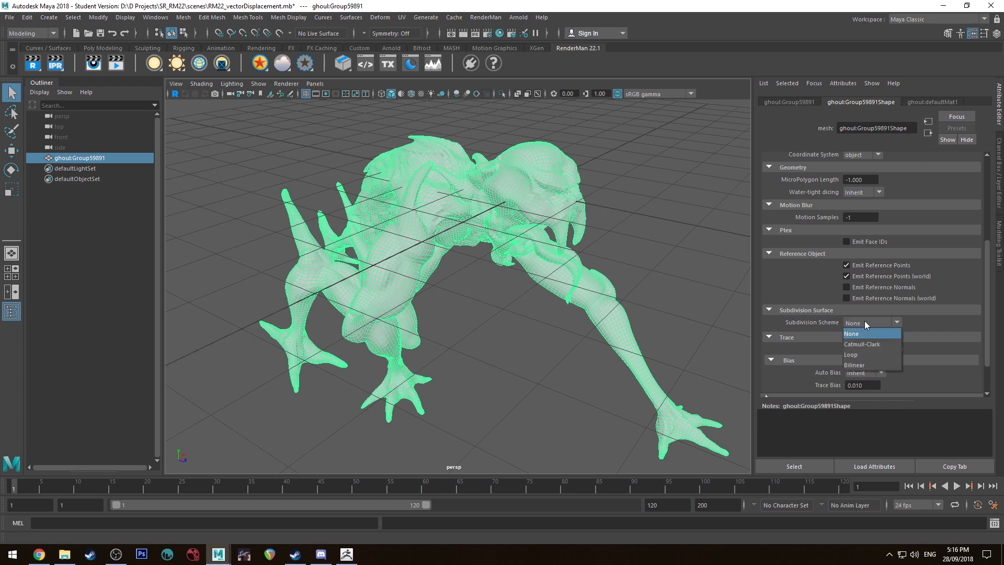
{"action": "left_click", "coordinate": [872, 344]}
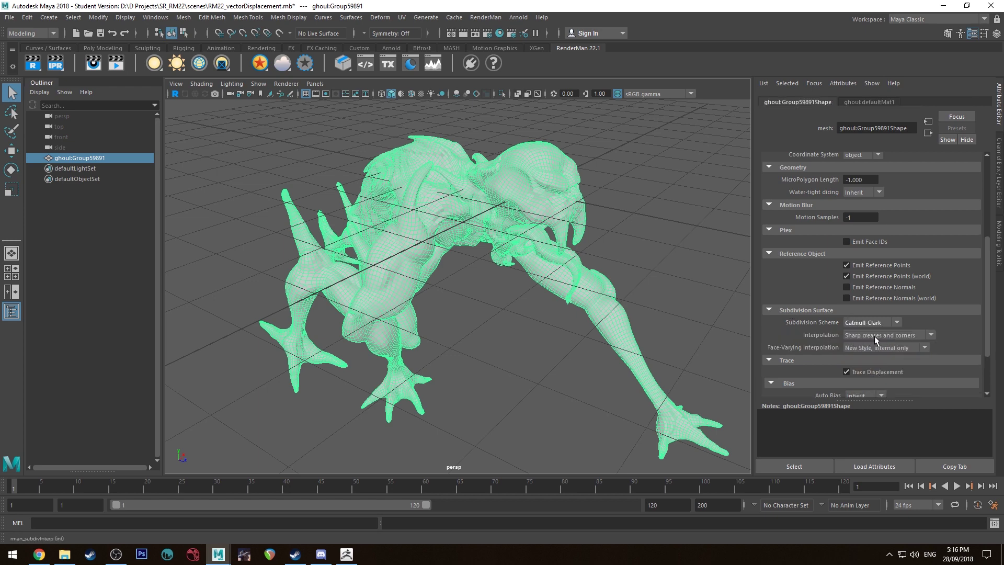
{"action": "left_click", "coordinate": [878, 348]}
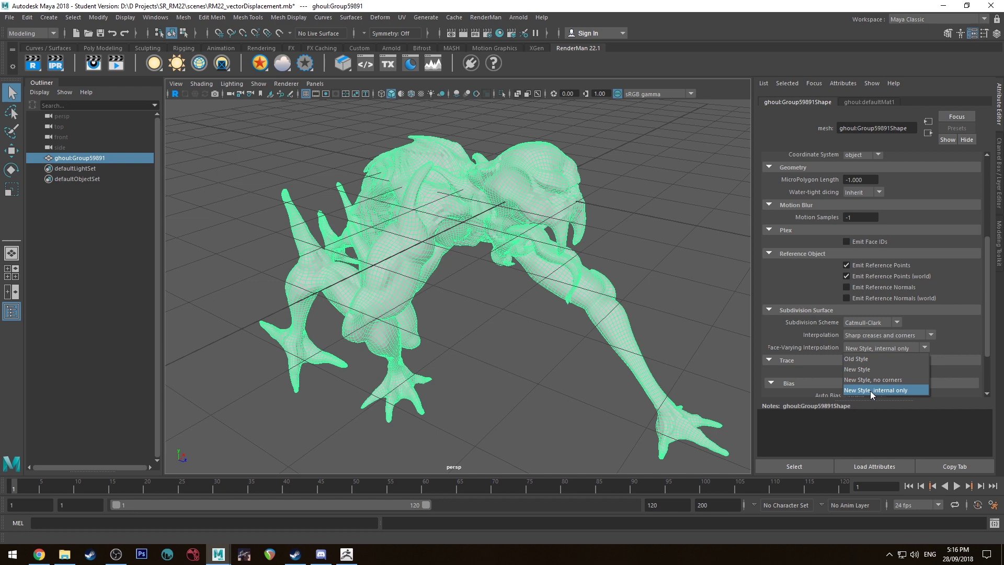
{"action": "left_click", "coordinate": [870, 391]}
Leave Water-tight dicing on Inherit and deselect the ghoul
{"action": "scroll", "coordinate": [803, 331], "scroll_direction": "up", "scroll_amount": 3}
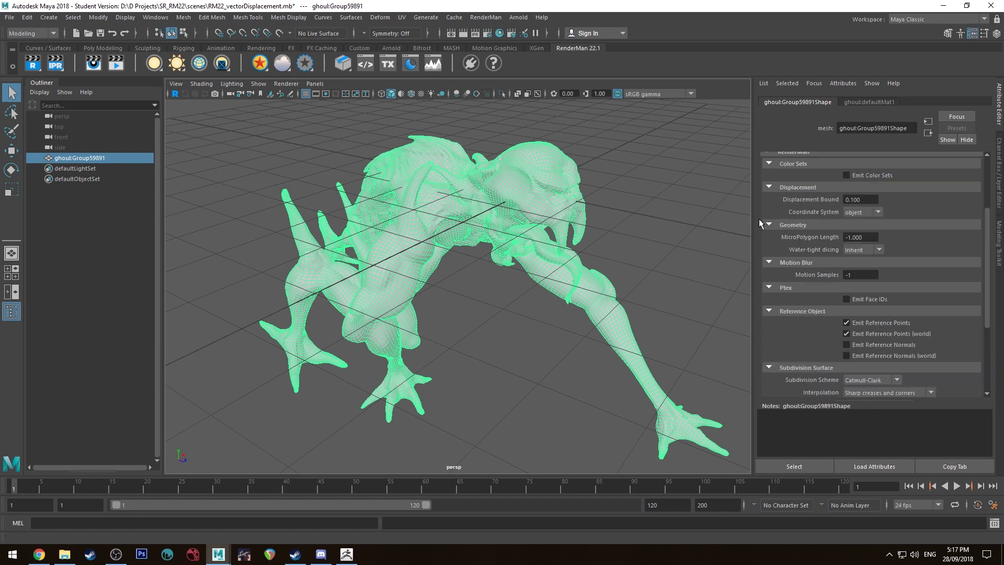
{"action": "left_click", "coordinate": [876, 249]}
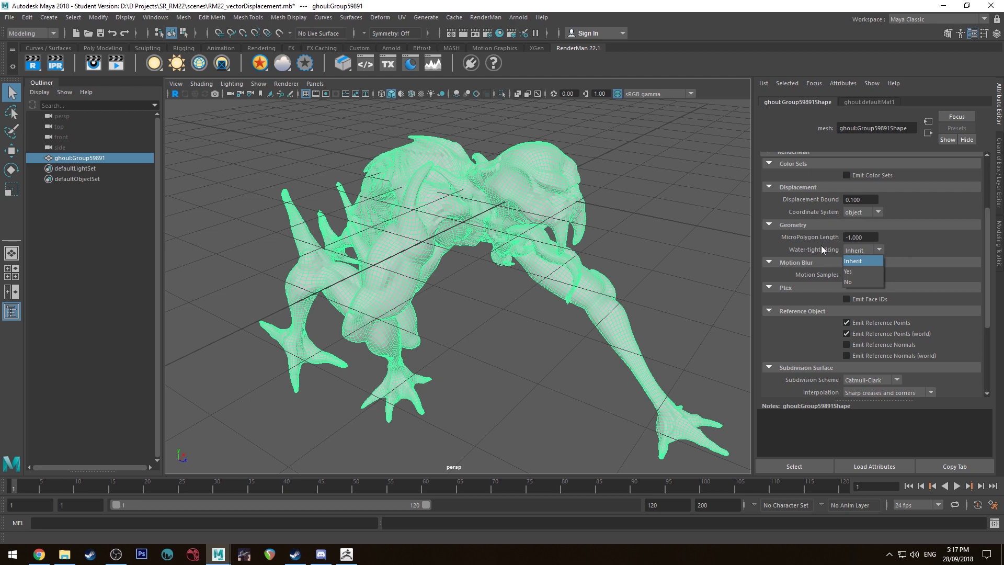
{"action": "left_click", "coordinate": [901, 250]}
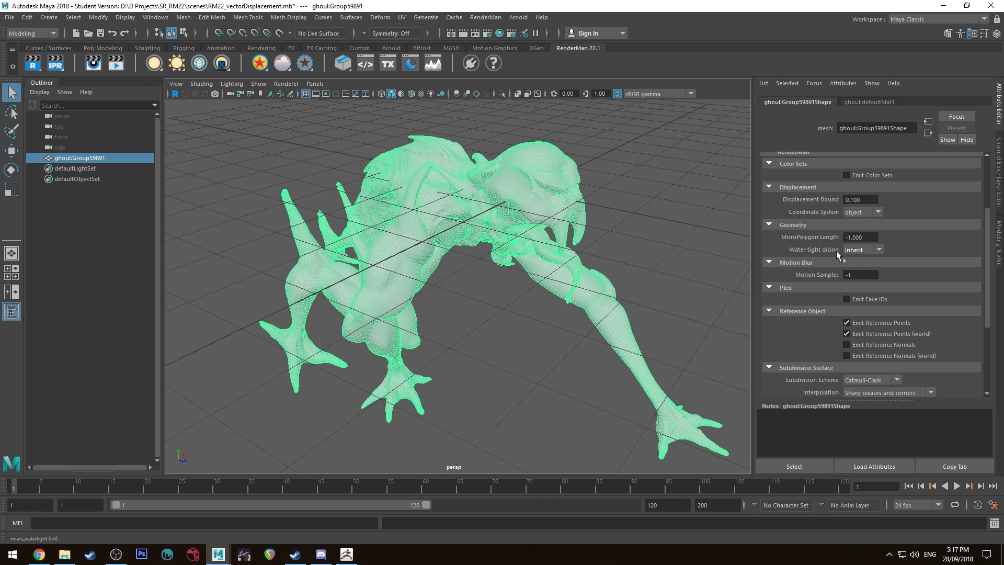
{"action": "left_click", "coordinate": [865, 250]}
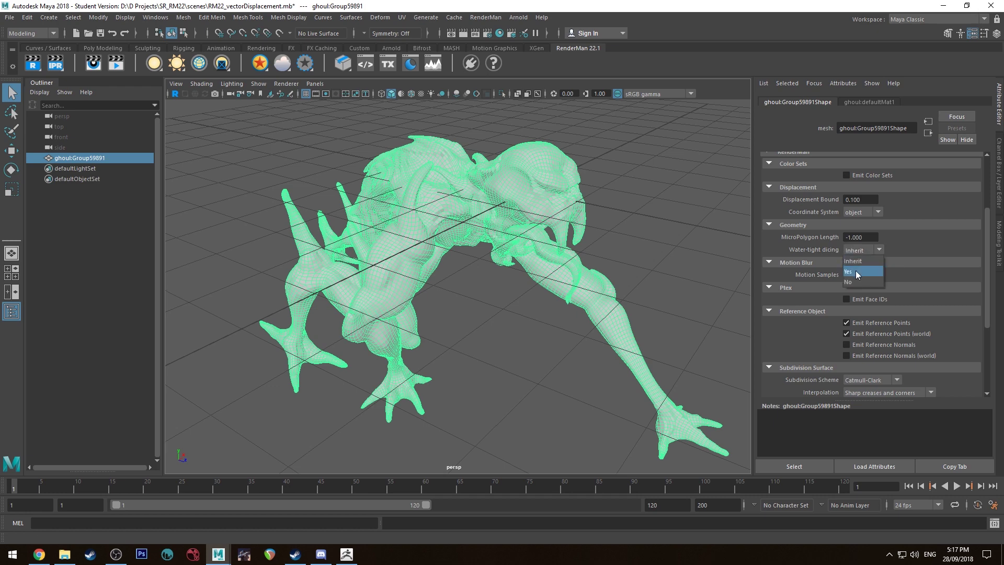
{"action": "left_click", "coordinate": [886, 241]}
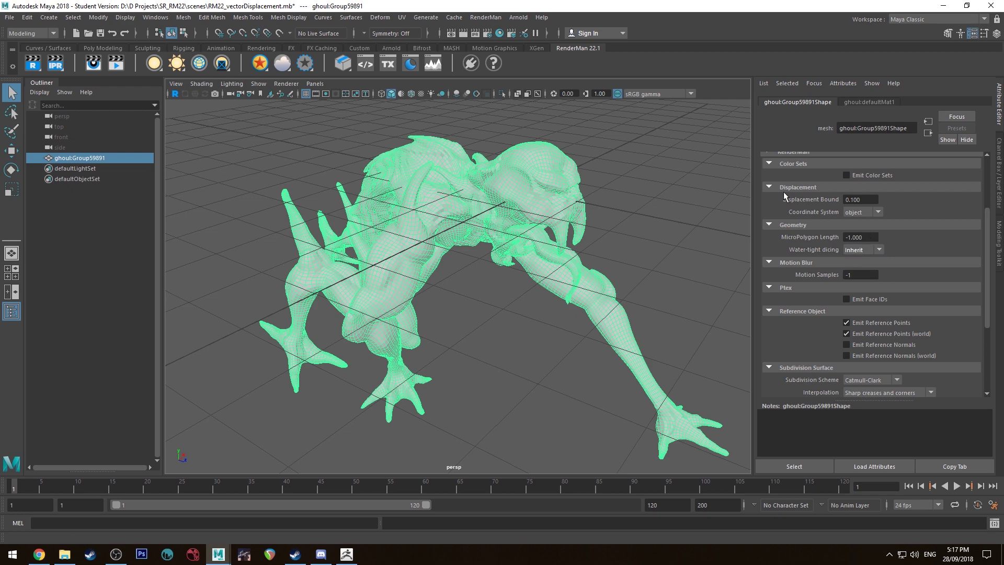
{"action": "left_click", "coordinate": [639, 160]}
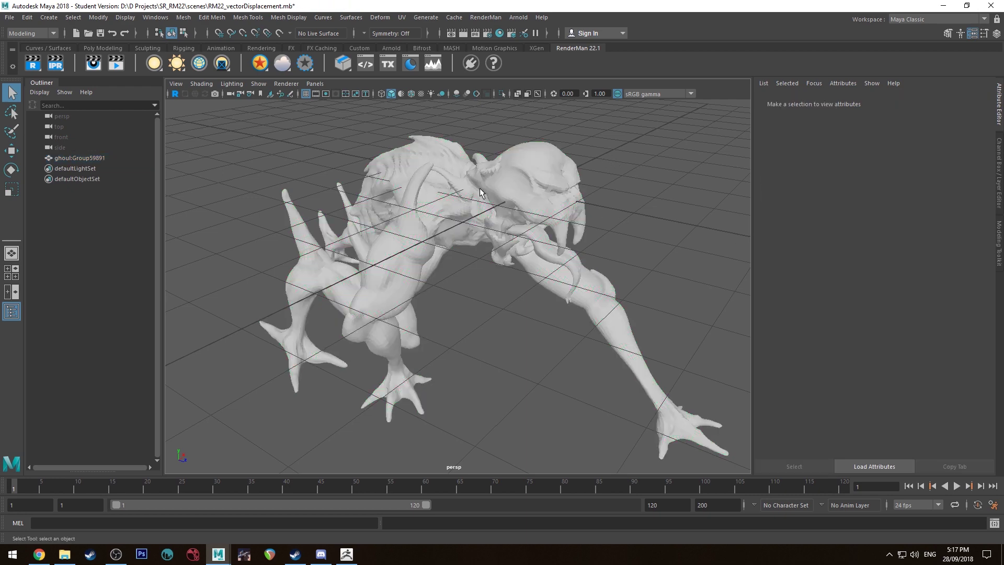
Reselect the ghoul and assign it a new PxrSurface2 material from the shelf
{"action": "left_click", "coordinate": [532, 171]}
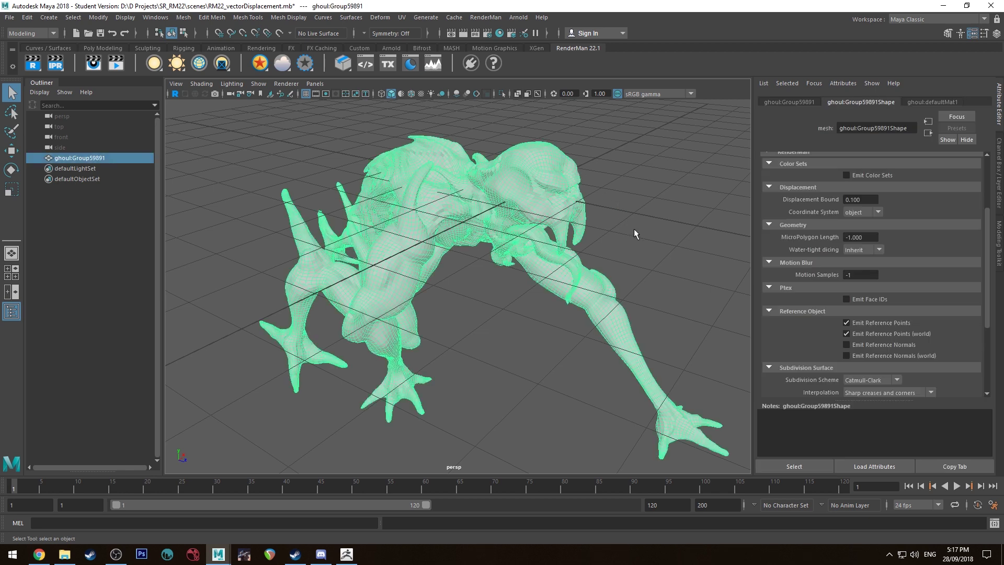
{"action": "right_click_drag", "start_coordinate": [641, 235], "coordinate": [525, 92], "text": "alt"}
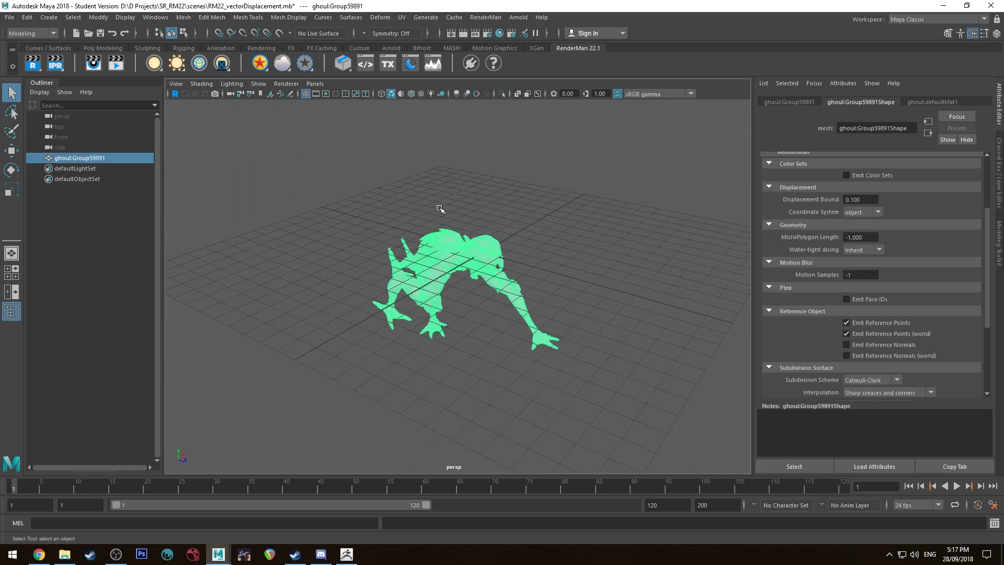
{"action": "key", "text": "w"}
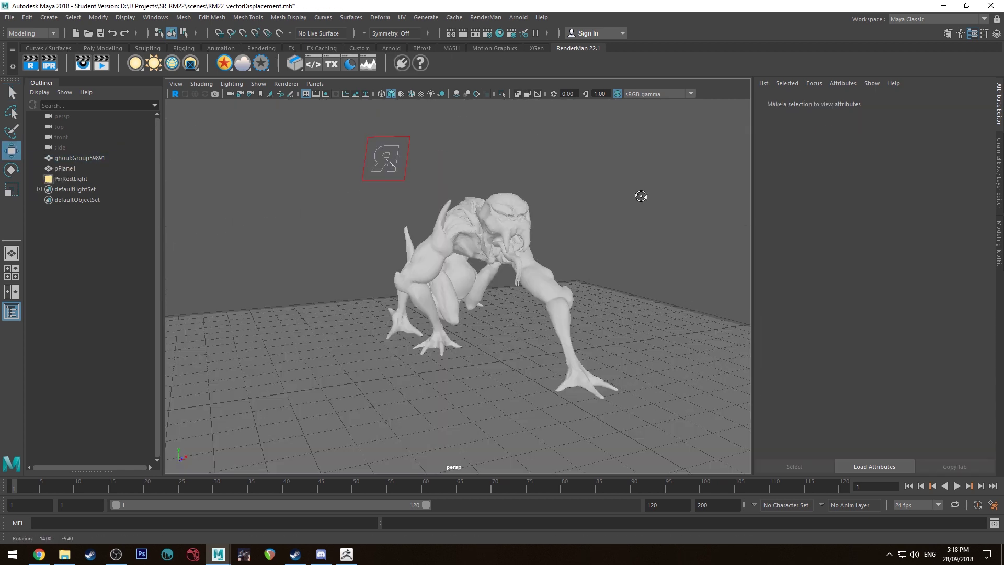
{"action": "left_click_drag", "start_coordinate": [641, 196], "coordinate": [644, 196], "text": "alt"}
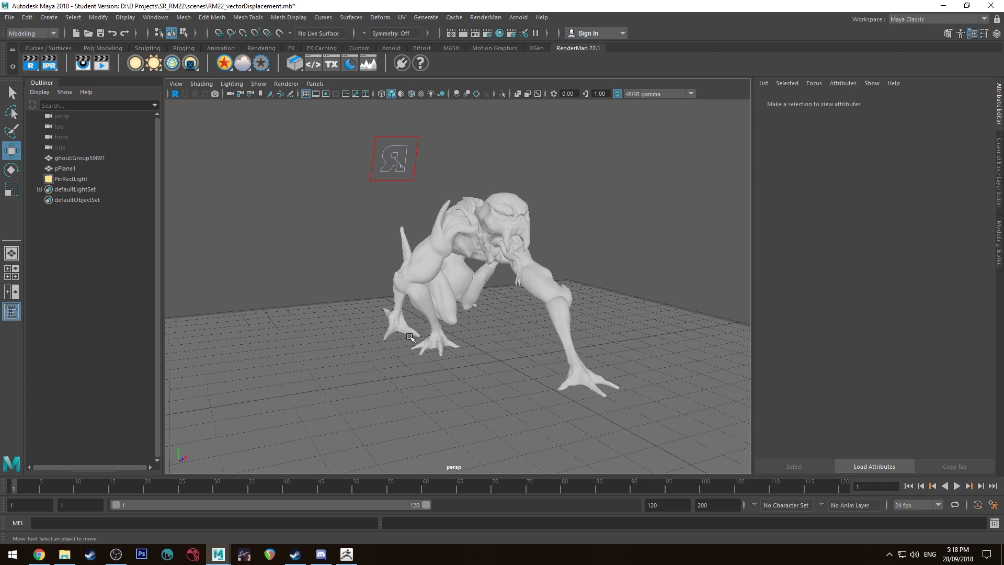
{"action": "left_click", "coordinate": [503, 230]}
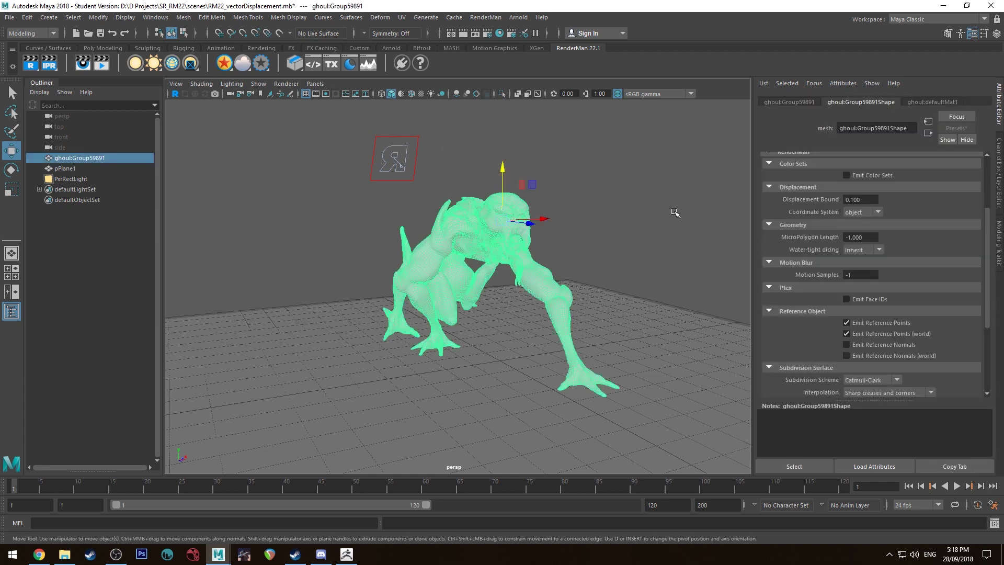
{"action": "left_click", "coordinate": [672, 206]}
{"action": "left_click", "coordinate": [493, 216]}
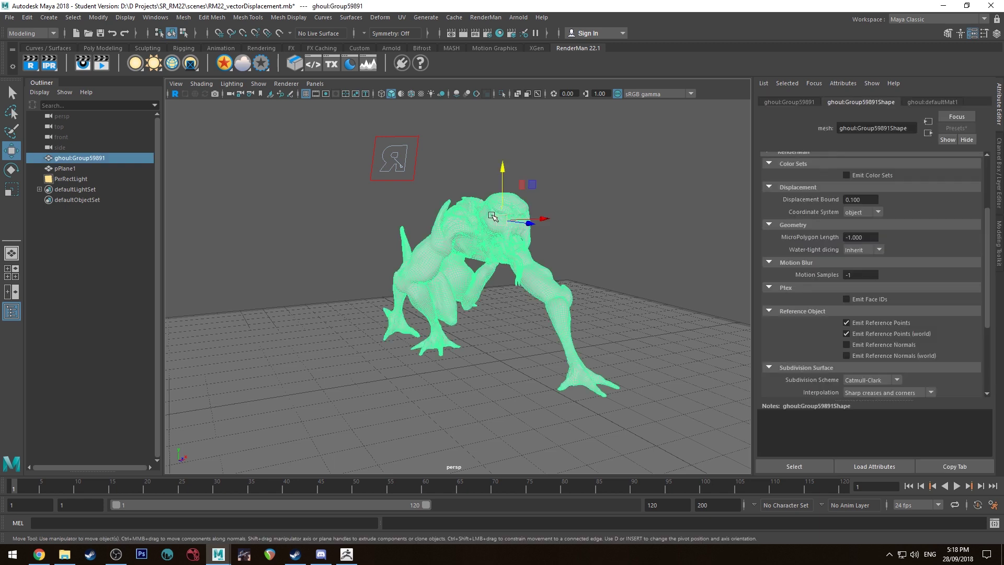
{"action": "left_click", "coordinate": [223, 63]}
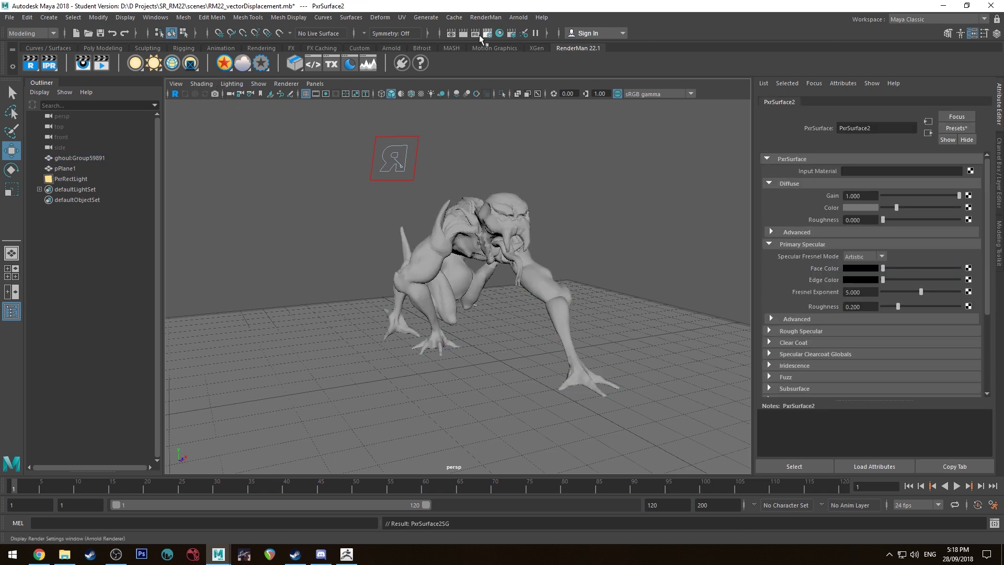
Rename the PxrSurface2 material to PxrGhoul in Hypershade's Property Editor
{"action": "left_click", "coordinate": [499, 33]}
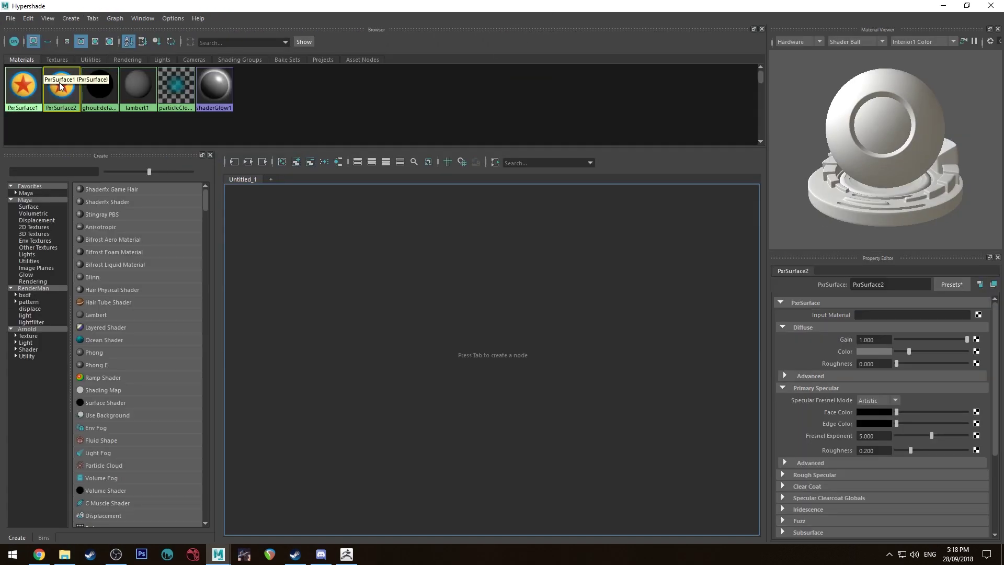
{"action": "double_click", "coordinate": [852, 287]}
{"action": "type", "text": "PxrGhoul"}
{"action": "key", "text": "Return"}
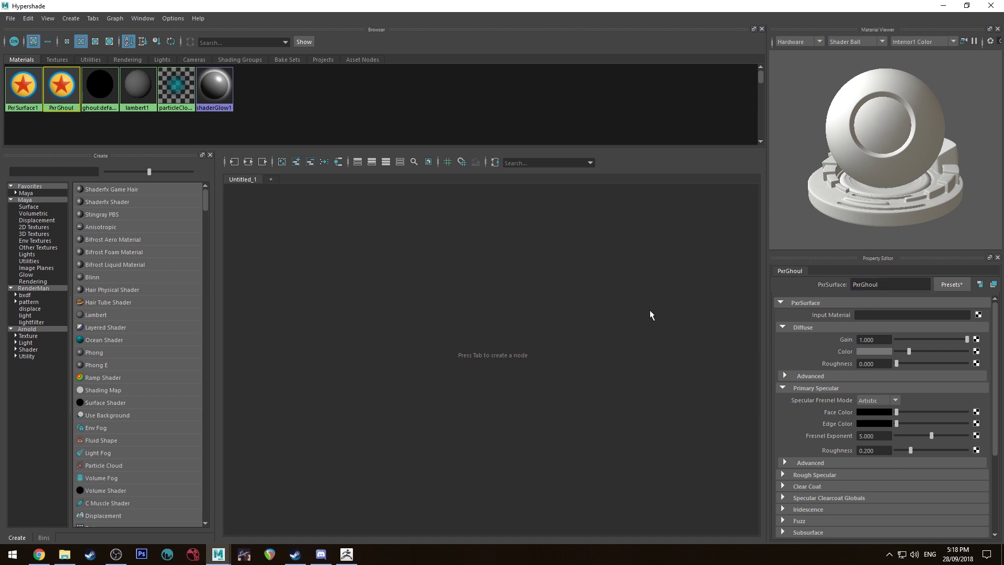
Graph the PxrGhoul network and add a PxrTexture node to it
{"action": "right_click_drag", "start_coordinate": [93, 89], "coordinate": [93, 119]}
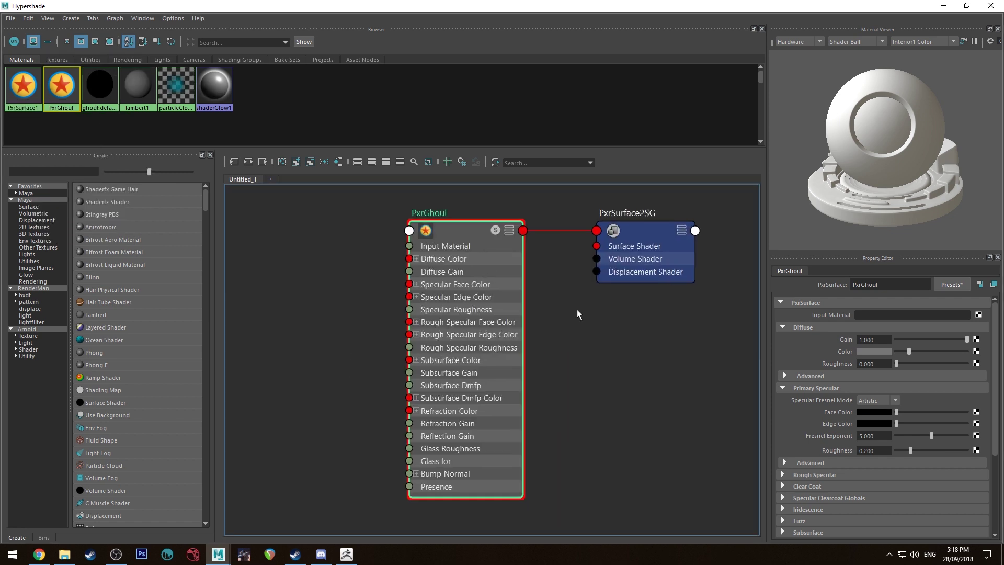
{"action": "scroll", "coordinate": [577, 313], "scroll_direction": "down", "scroll_amount": 3}
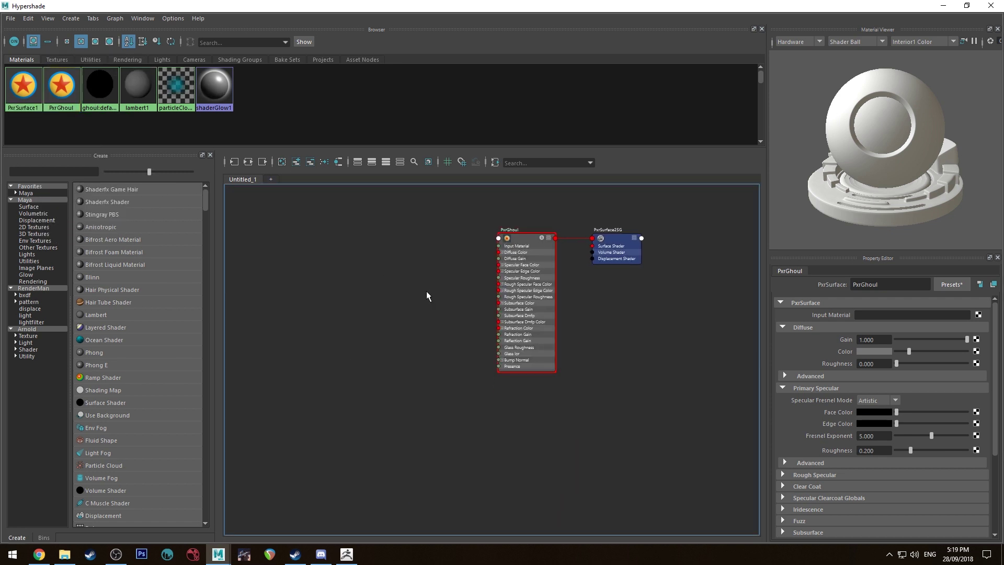
{"action": "key", "text": "Tab"}
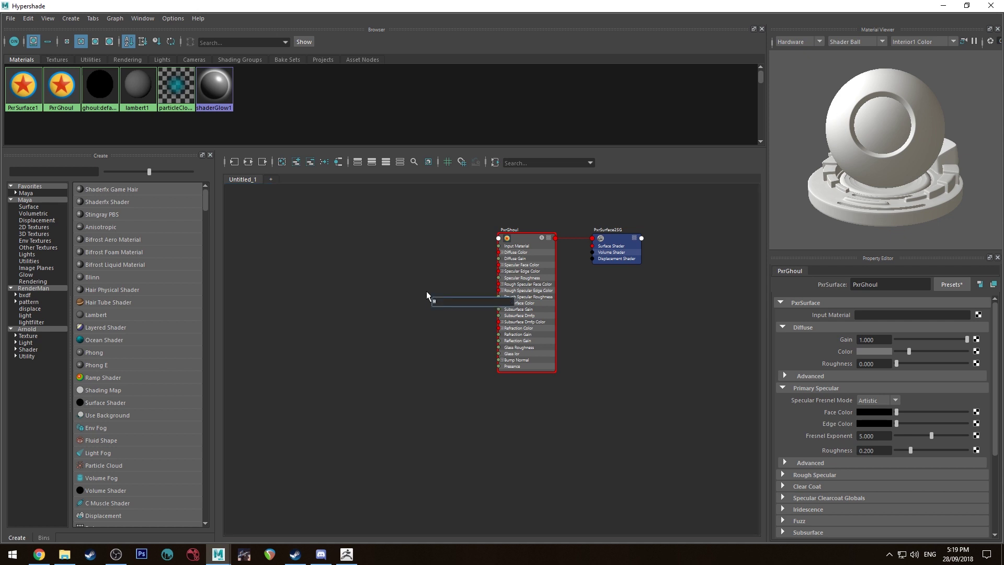
{"action": "type", "text": "pxrtexture"}
{"action": "key", "text": "Return"}
Load ghoul.exr as PxrTexture1's Filename texture
{"action": "scroll", "coordinate": [462, 315], "scroll_direction": "up", "scroll_amount": 3}
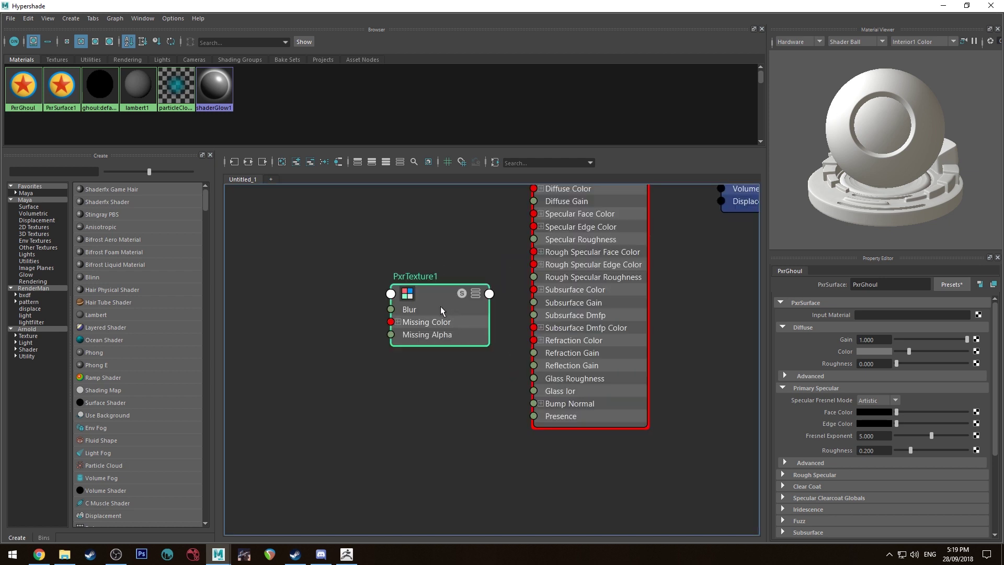
{"action": "left_click_drag", "start_coordinate": [425, 311], "coordinate": [346, 362]}
{"action": "middle_click_drag", "start_coordinate": [346, 363], "coordinate": [369, 316], "text": "alt"}
{"action": "left_click", "coordinate": [986, 314]}
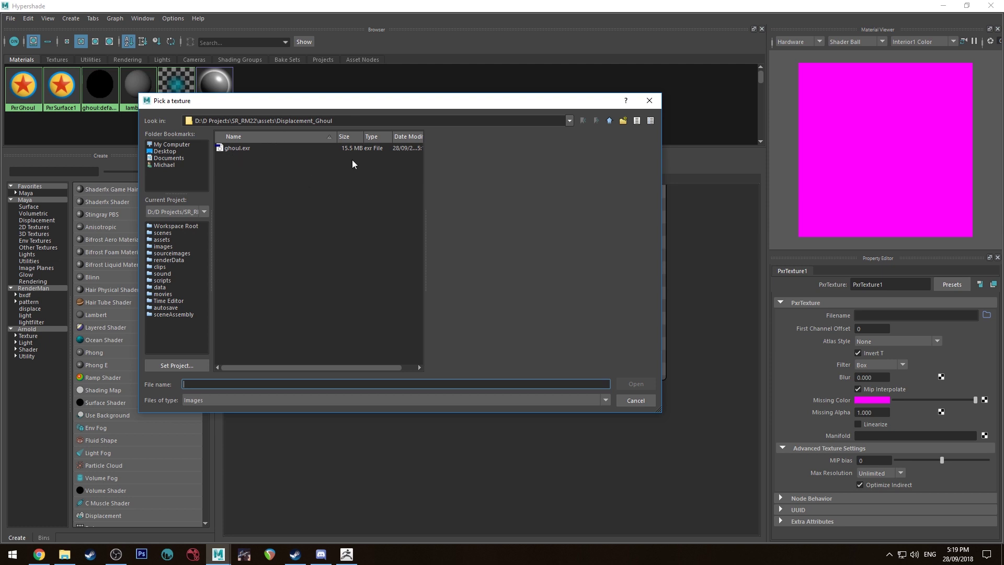
{"action": "left_click", "coordinate": [238, 149]}
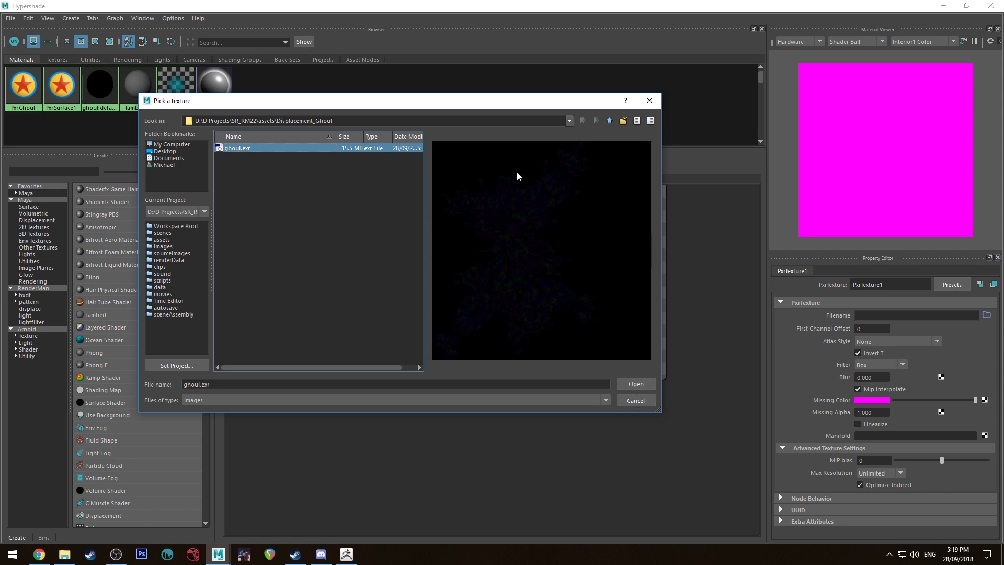
{"action": "left_click", "coordinate": [640, 385]}
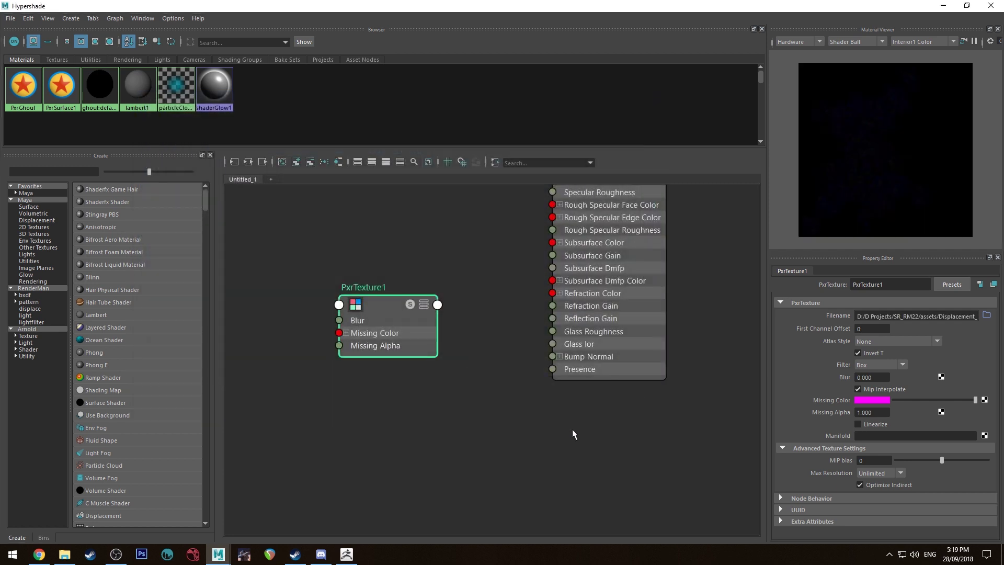
Search for 'pxrdisp' in the node-creation box
{"action": "middle_click_drag", "start_coordinate": [569, 426], "coordinate": [520, 414]}
{"action": "key", "text": "Tab"}
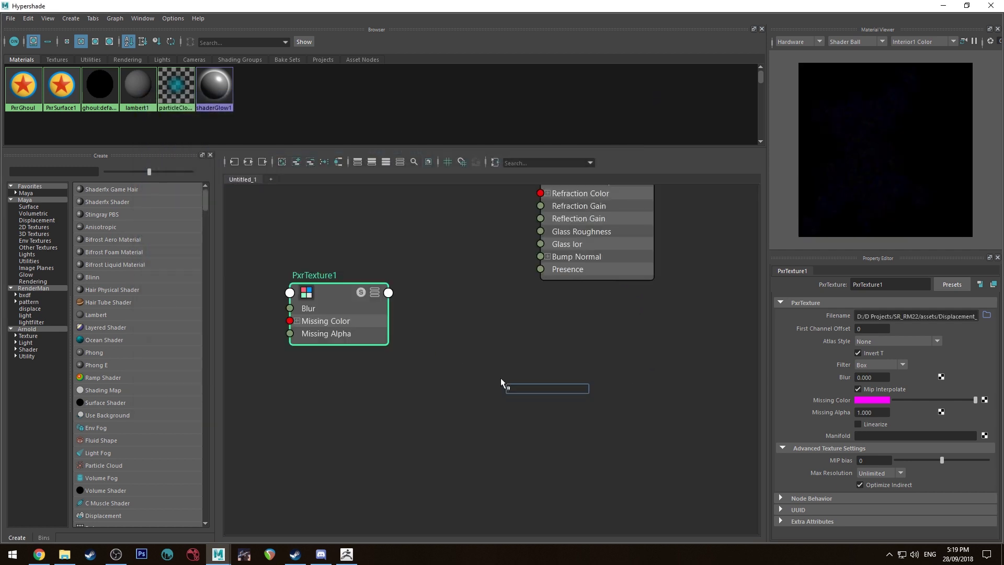
{"action": "left_click", "coordinate": [481, 338]}
{"action": "key", "text": "Tab"}
{"action": "type", "text": "px"}
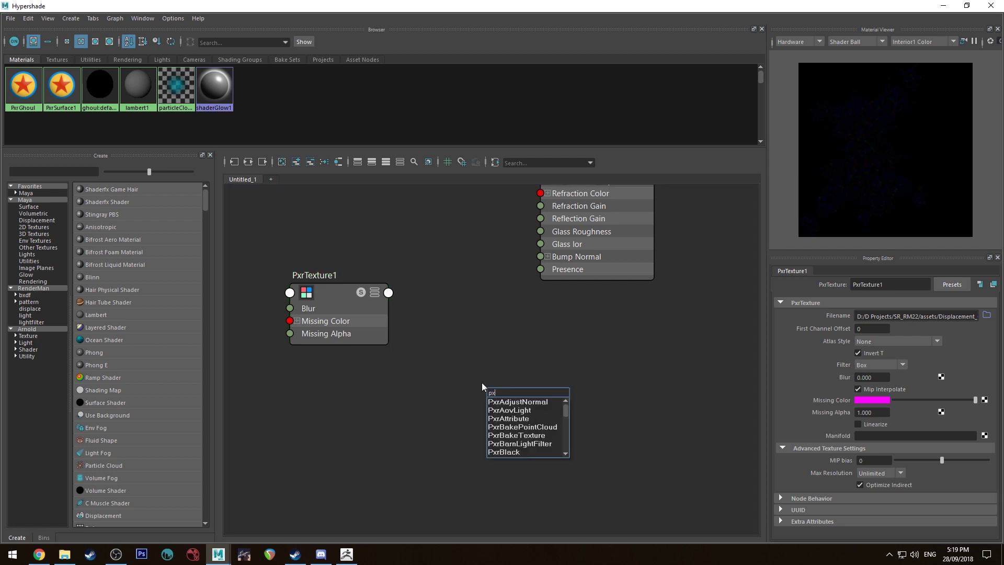
{"action": "type", "text": "rdis"}
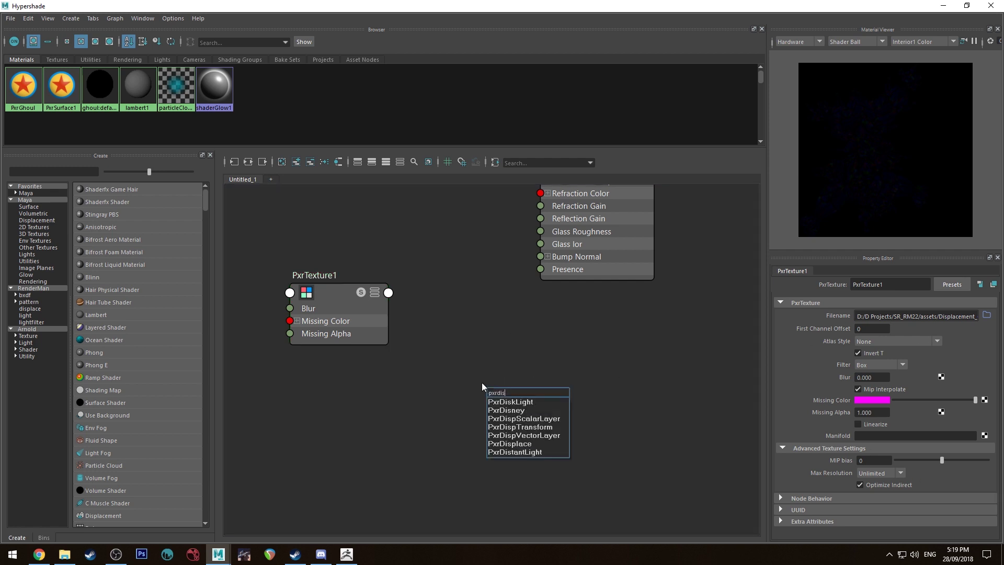
{"action": "type", "text": "p"}
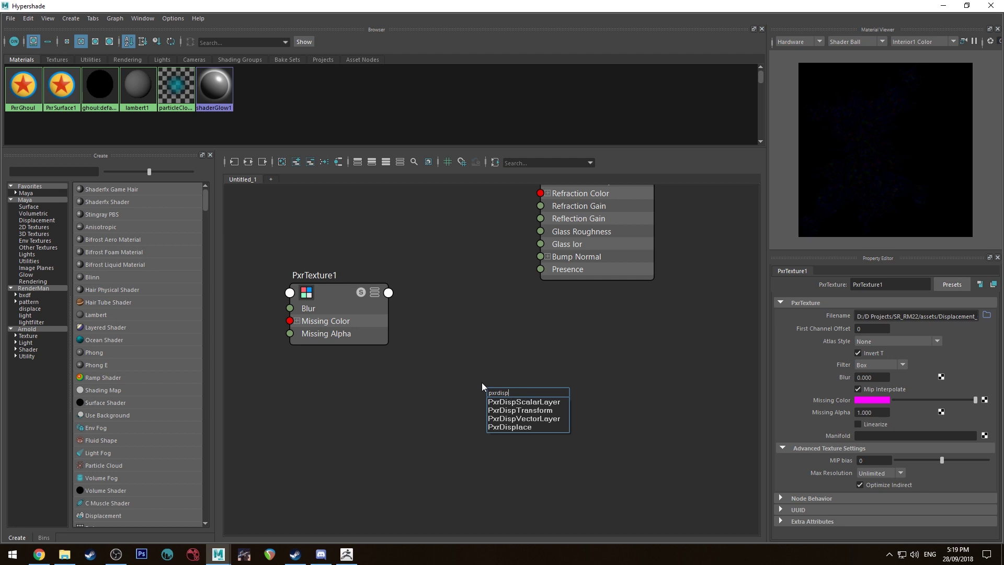
Create PxrDispTransform1 and connect PxrTexture1's Result RGB into its Disp Vector
{"action": "key", "text": "Down"}
{"action": "key", "text": "Down"}
{"action": "key", "text": "Return"}
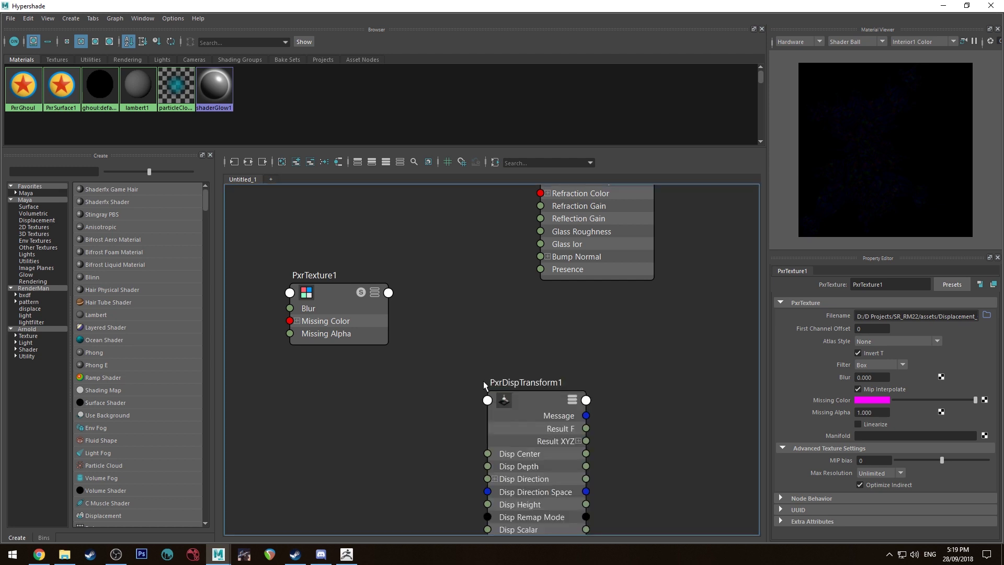
{"action": "left_click_drag", "start_coordinate": [491, 405], "coordinate": [500, 350]}
{"action": "left_click", "coordinate": [369, 314]}
{"action": "key", "text": "3"}
{"action": "left_click", "coordinate": [332, 286]}
{"action": "scroll", "coordinate": [424, 282], "scroll_direction": "down", "scroll_amount": 2}
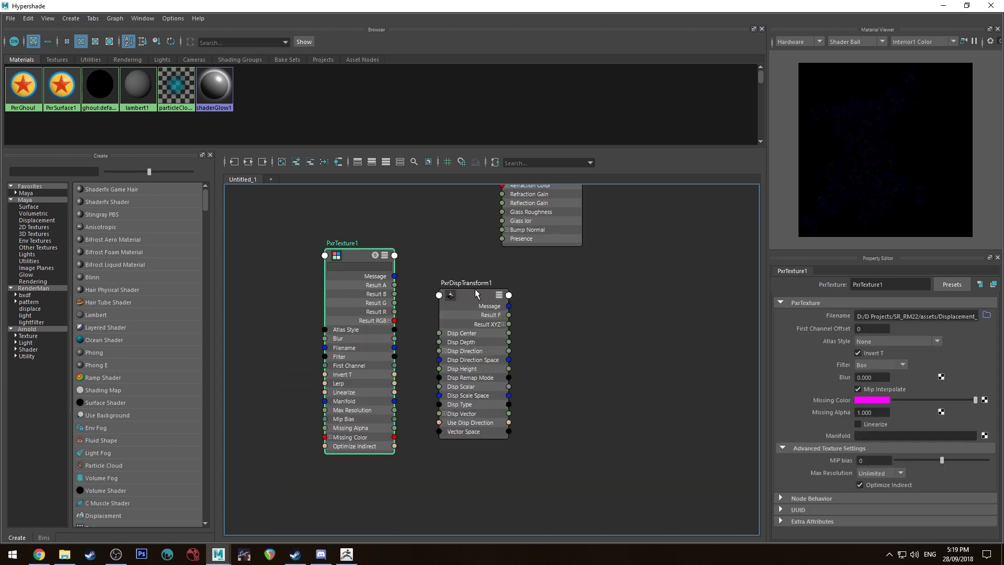
{"action": "scroll", "coordinate": [443, 318], "scroll_direction": "up", "scroll_amount": 2}
{"action": "left_click_drag", "start_coordinate": [373, 321], "coordinate": [443, 453]}
Set PxrDispTransform1's Displacement Type to ZBrush Vector and open the Vector Space choices
{"action": "left_click", "coordinate": [492, 277]}
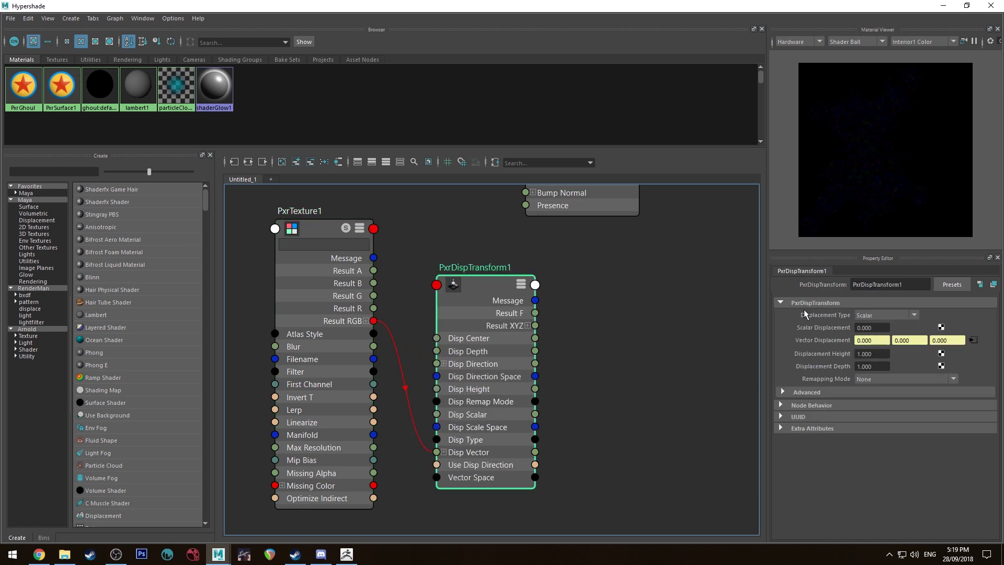
{"action": "left_click", "coordinate": [894, 315]}
{"action": "left_click", "coordinate": [887, 358]}
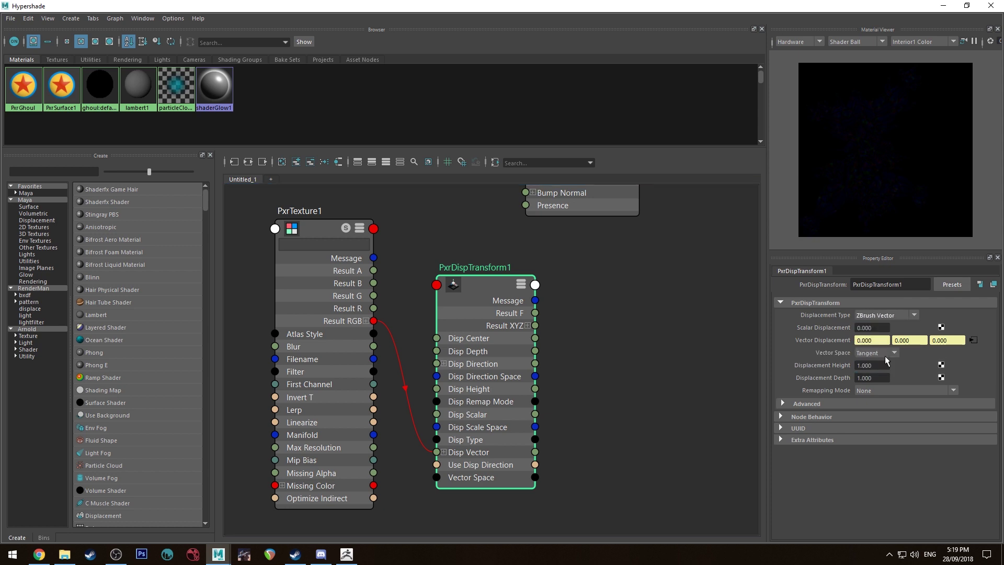
{"action": "left_click", "coordinate": [887, 358]}
{"action": "left_click", "coordinate": [889, 358]}
{"action": "left_click", "coordinate": [891, 359]}
Set Vector Space to Tangent and create a PxrDisplace node
{"action": "left_click", "coordinate": [883, 388]}
{"action": "middle_click_drag", "start_coordinate": [673, 327], "coordinate": [610, 316], "text": "alt"}
{"action": "key", "text": "Tab"}
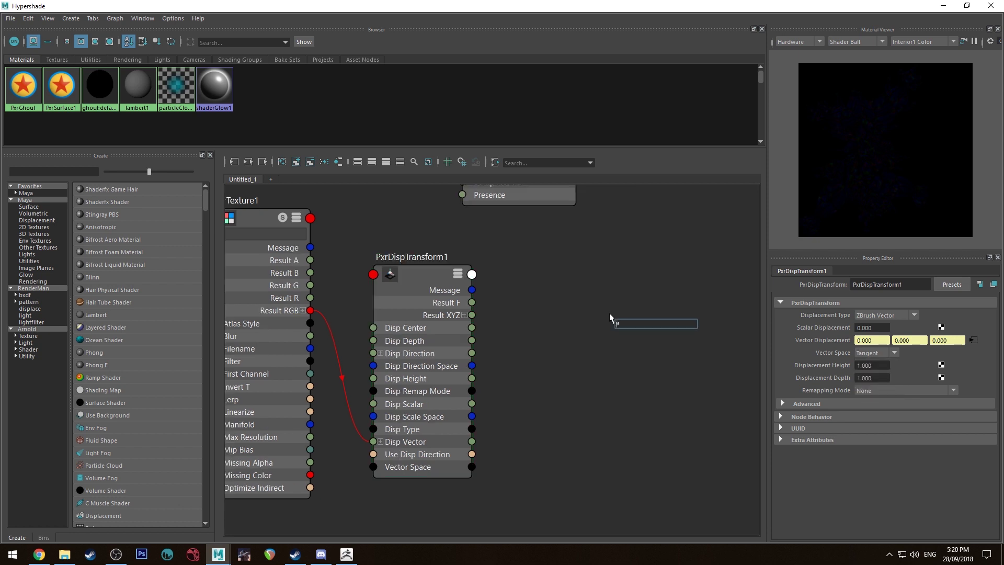
{"action": "type", "text": "px"}
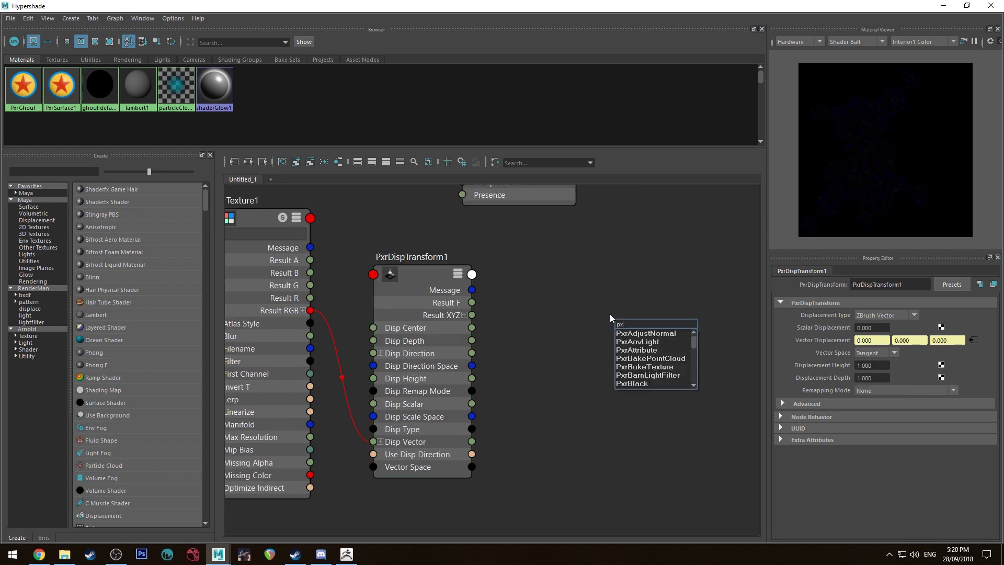
{"action": "type", "text": "rdisp"}
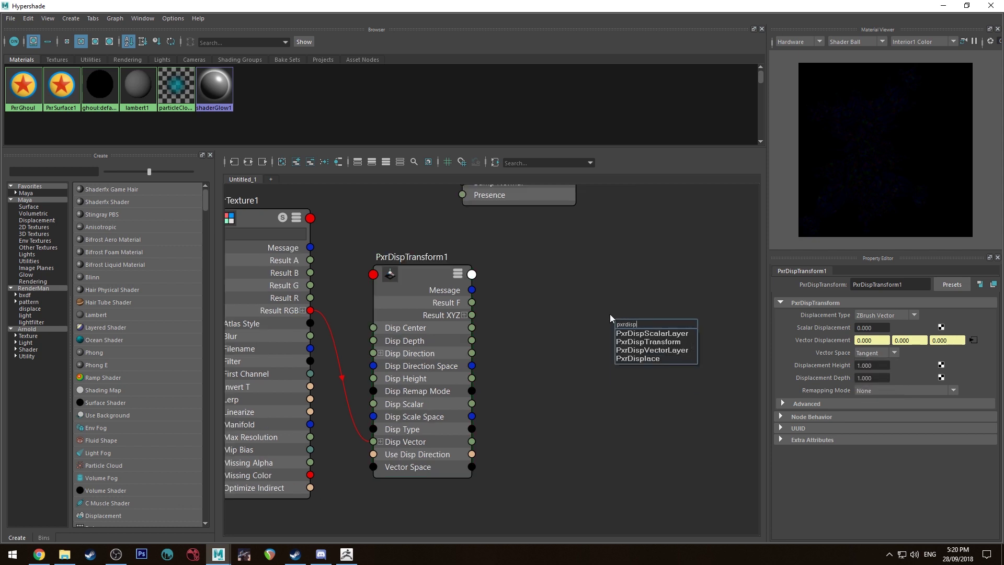
{"action": "type", "text": "la"}
{"action": "key", "text": "Down"}
{"action": "key", "text": "Return"}
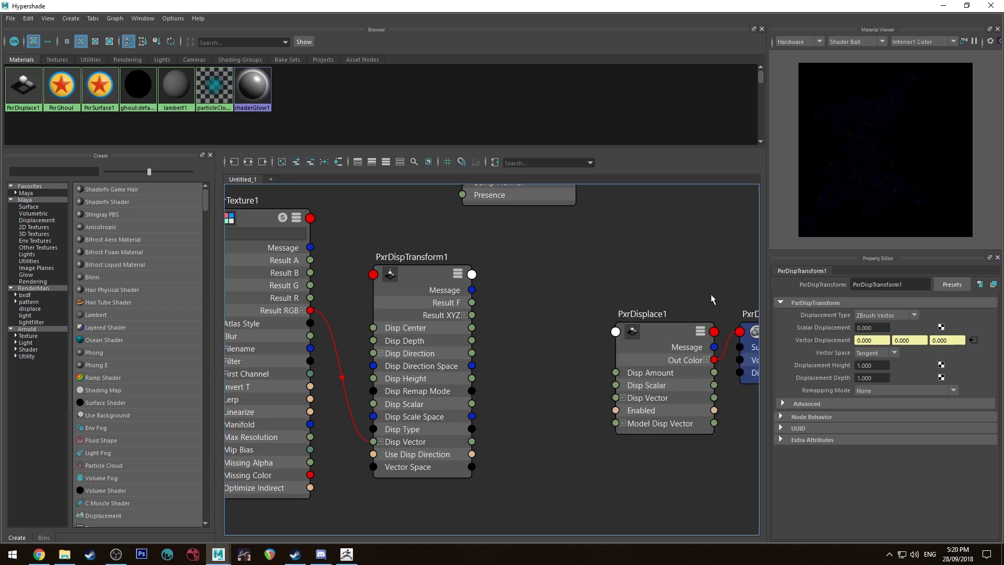
Connect PxrDisplace1's Out Color to the ghoul's Displacement Shader and delete the stray PxrDisplace1SG
{"action": "key", "text": "a"}
{"action": "left_click", "coordinate": [614, 352]}
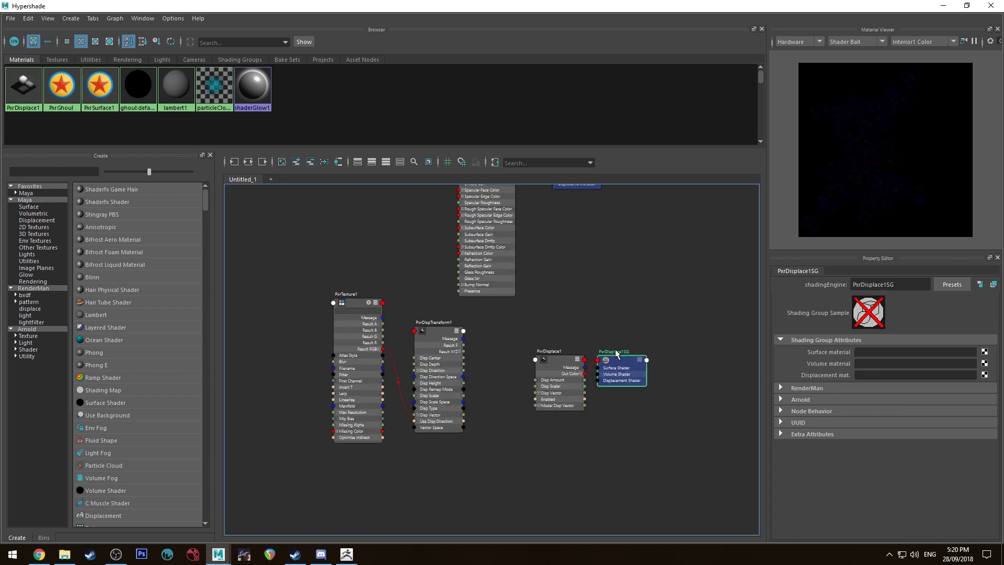
{"action": "key", "text": "Delete"}
{"action": "left_click_drag", "start_coordinate": [566, 358], "coordinate": [547, 343]}
{"action": "key", "text": "a"}
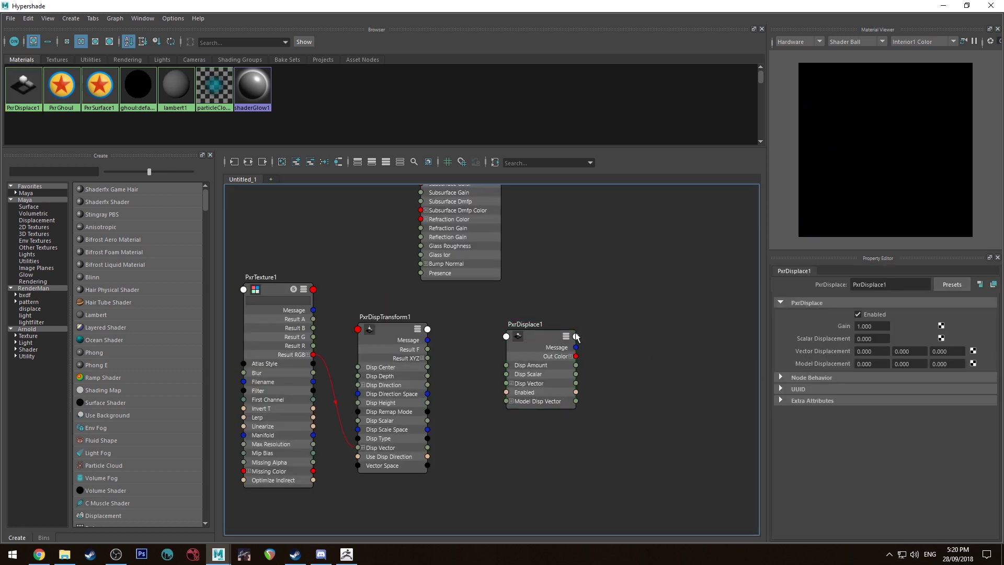
{"action": "key", "text": "ctrl+z"}
{"action": "key", "text": "a"}
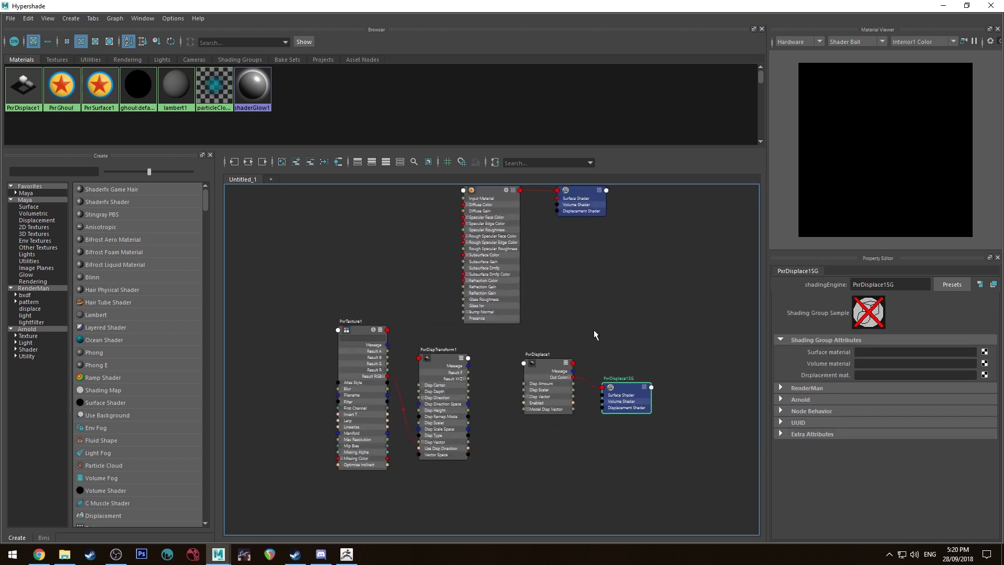
{"action": "mouse_move", "coordinate": [570, 376]}
{"action": "left_mouse_down"}
{"action": "mouse_move", "coordinate": [569, 224]}
{"action": "mouse_move", "coordinate": [556, 210]}
{"action": "left_mouse_up"}
{"action": "left_click", "coordinate": [647, 314]}
{"action": "key", "text": "Delete"}
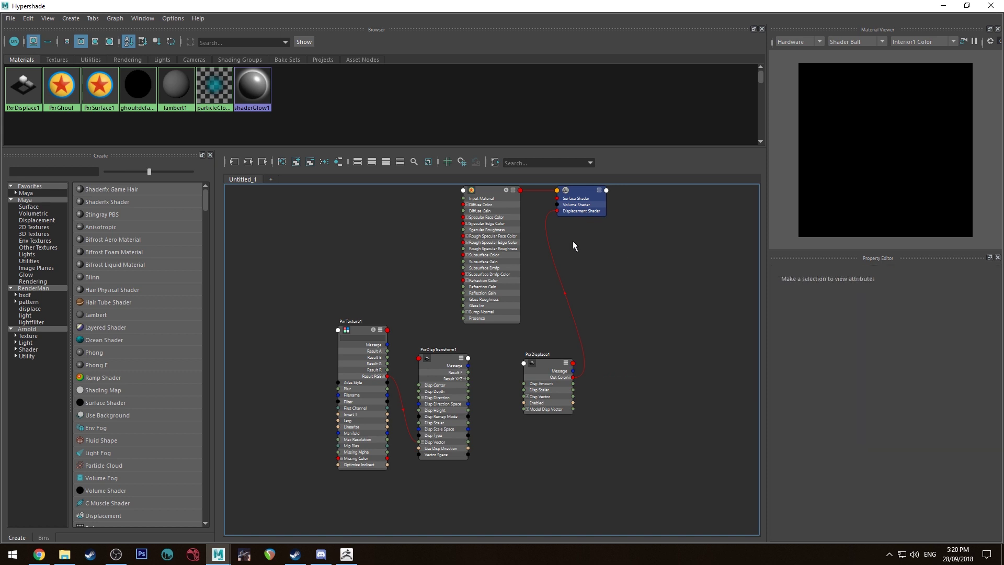
Connect PxrDispTransform1's Result XYZ into PxrDisplace1's Disp Vector
{"action": "scroll", "coordinate": [553, 281], "scroll_direction": "up", "scroll_amount": 3}
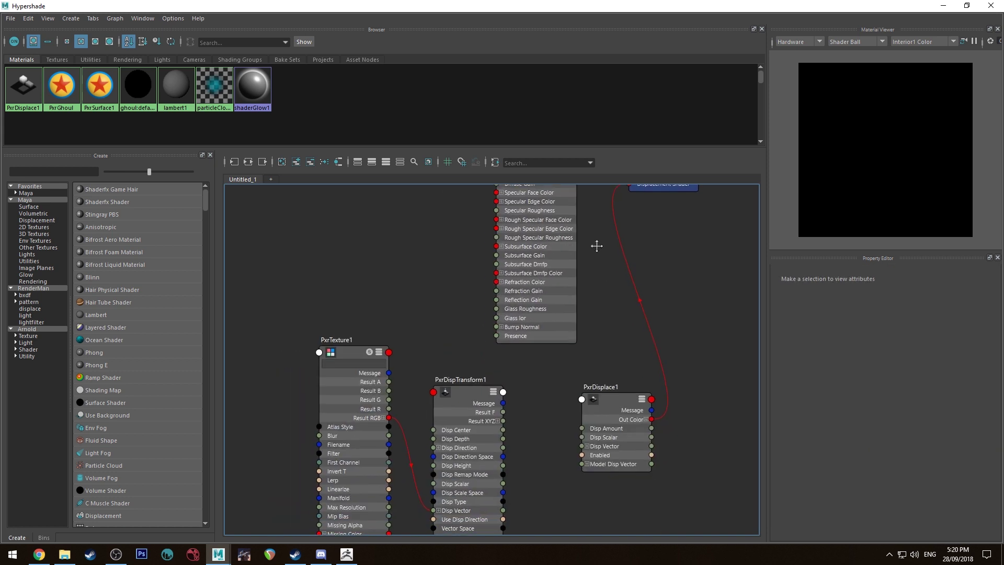
{"action": "left_click_drag", "start_coordinate": [612, 401], "coordinate": [598, 411]}
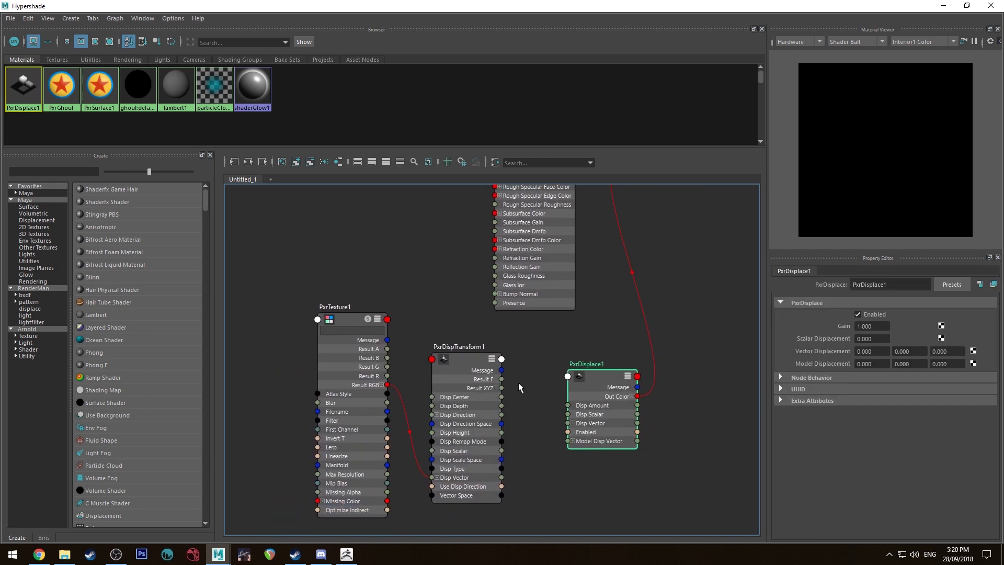
{"action": "left_click_drag", "start_coordinate": [504, 387], "coordinate": [577, 426]}
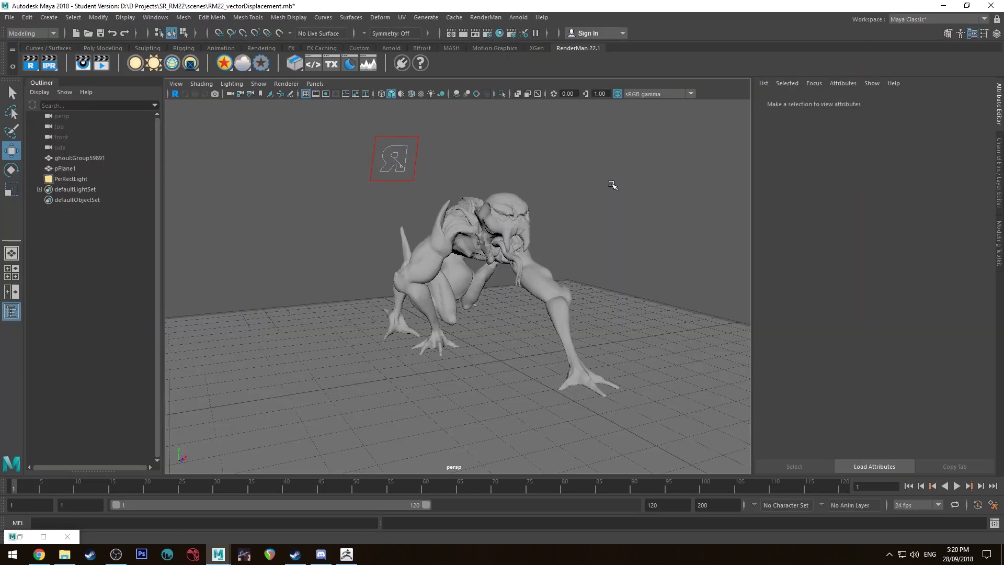
Change Render Using from Arnold to RenderMan in Render Settings
{"action": "left_click_drag", "start_coordinate": [609, 183], "coordinate": [610, 212], "text": "alt"}
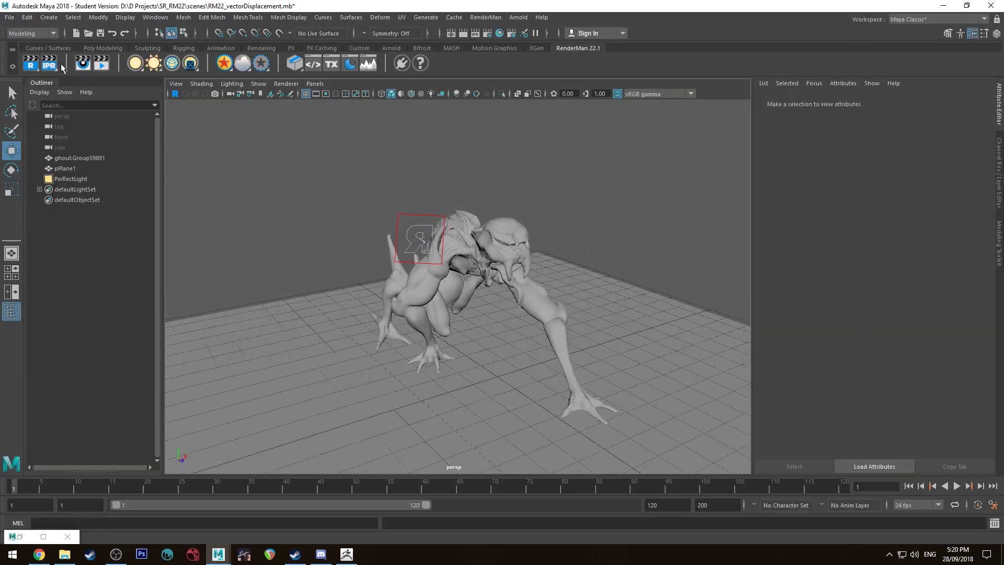
{"action": "left_click", "coordinate": [488, 34]}
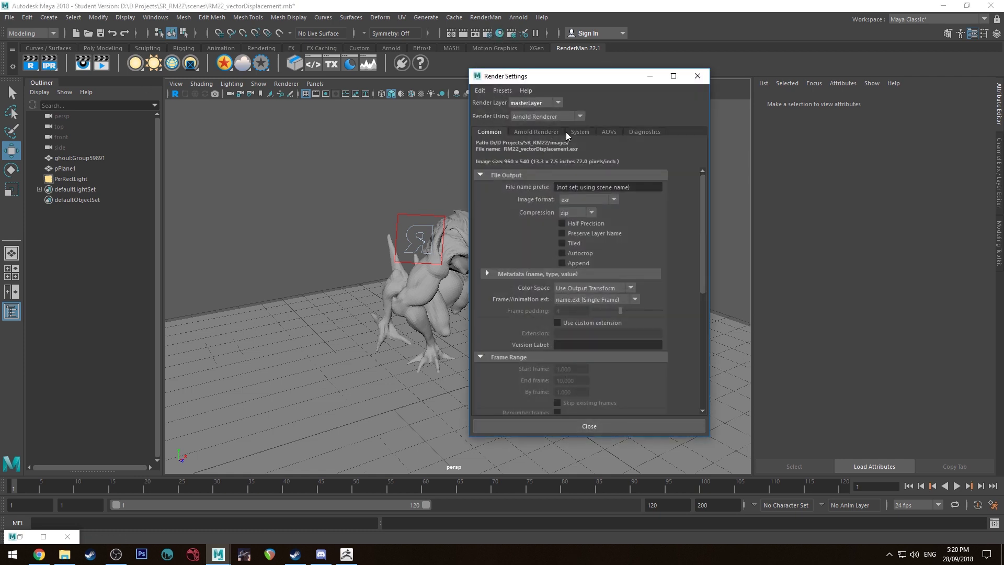
{"action": "left_click", "coordinate": [556, 116]}
{"action": "left_click", "coordinate": [547, 148]}
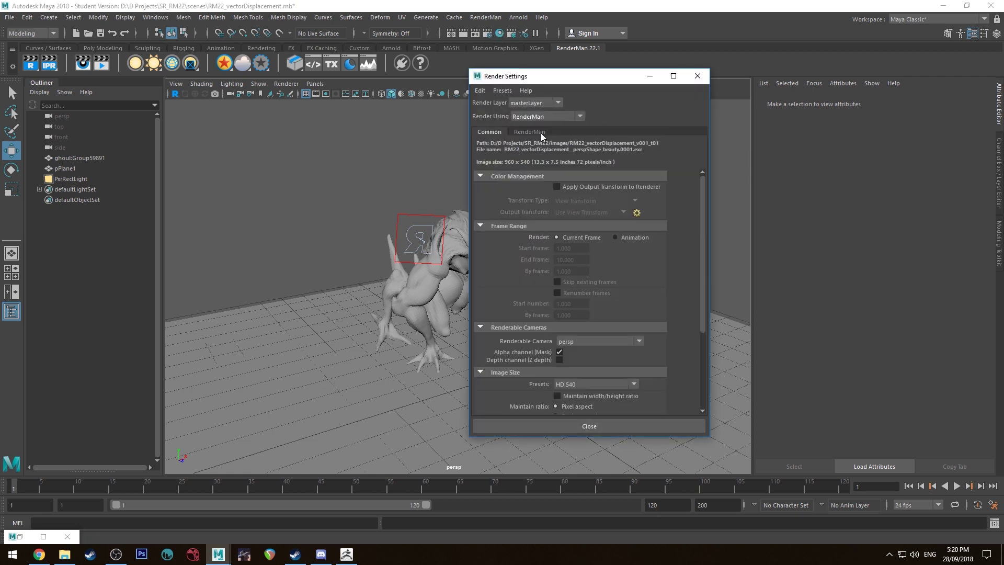
{"action": "left_click", "coordinate": [636, 428]}
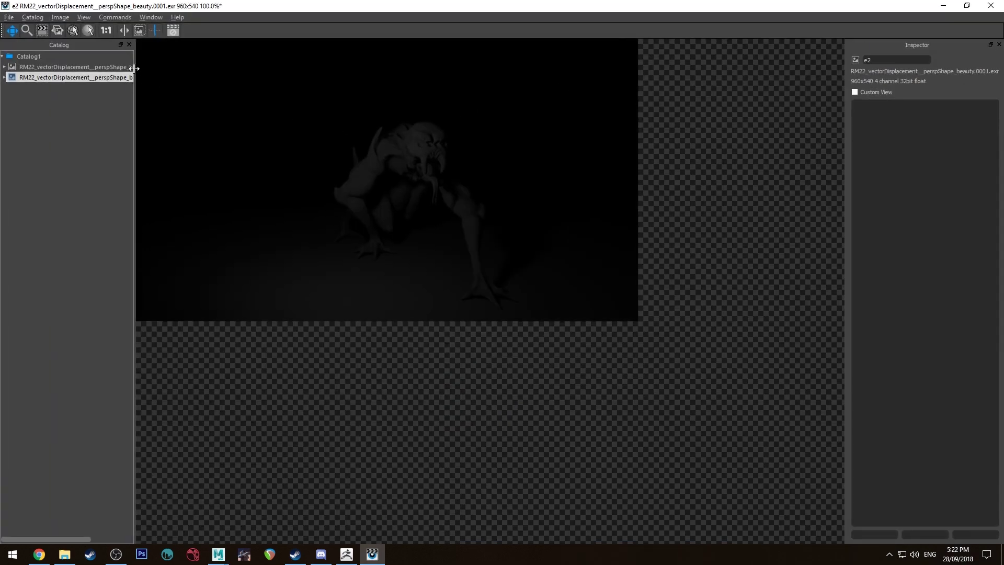
Compare the e0 and e2 renders in the it Catalog, then minimize the viewer
{"action": "left_click", "coordinate": [131, 67]}
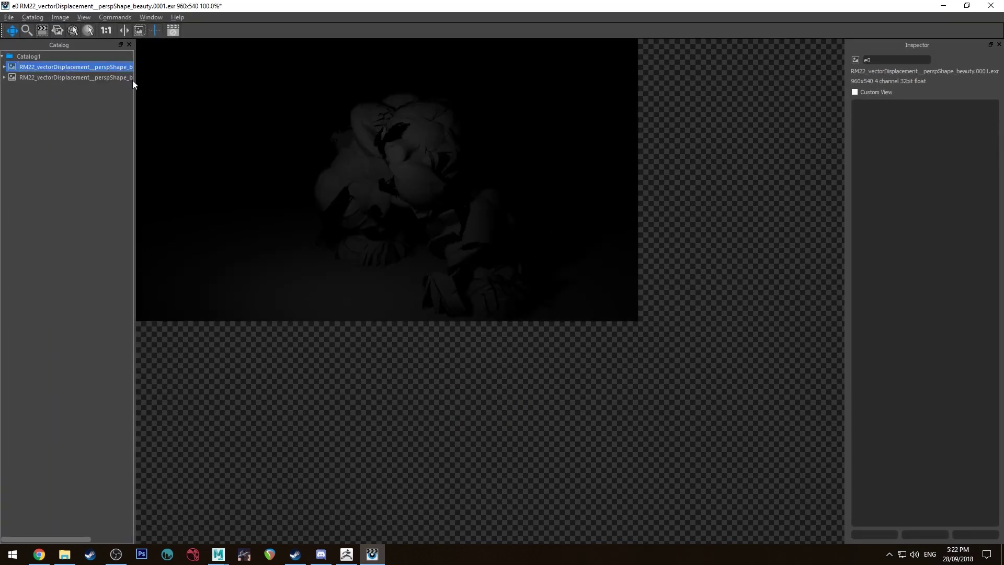
{"action": "left_click_drag", "start_coordinate": [386, 157], "coordinate": [467, 214]}
{"action": "left_click", "coordinate": [106, 77]}
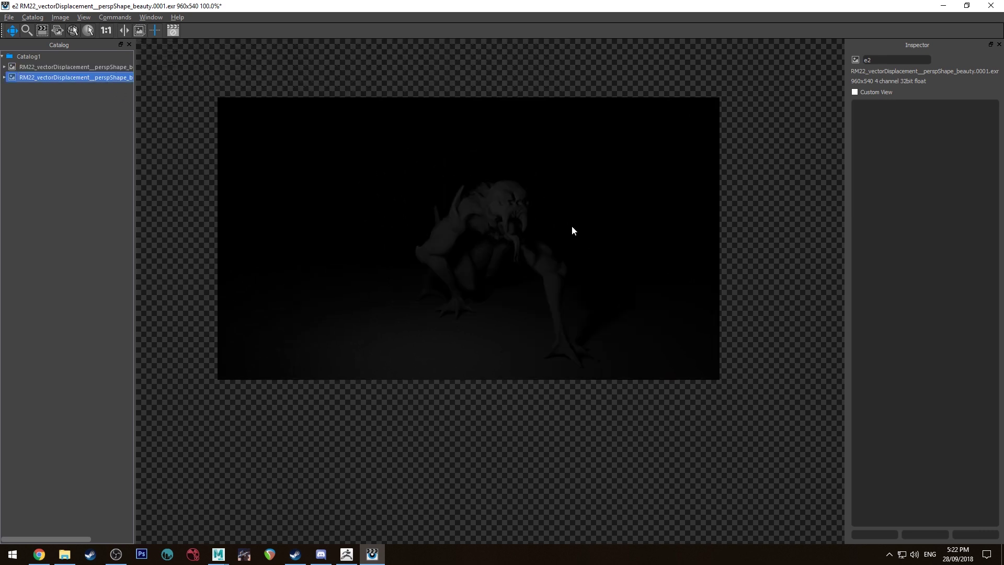
{"action": "left_click", "coordinate": [943, 5]}
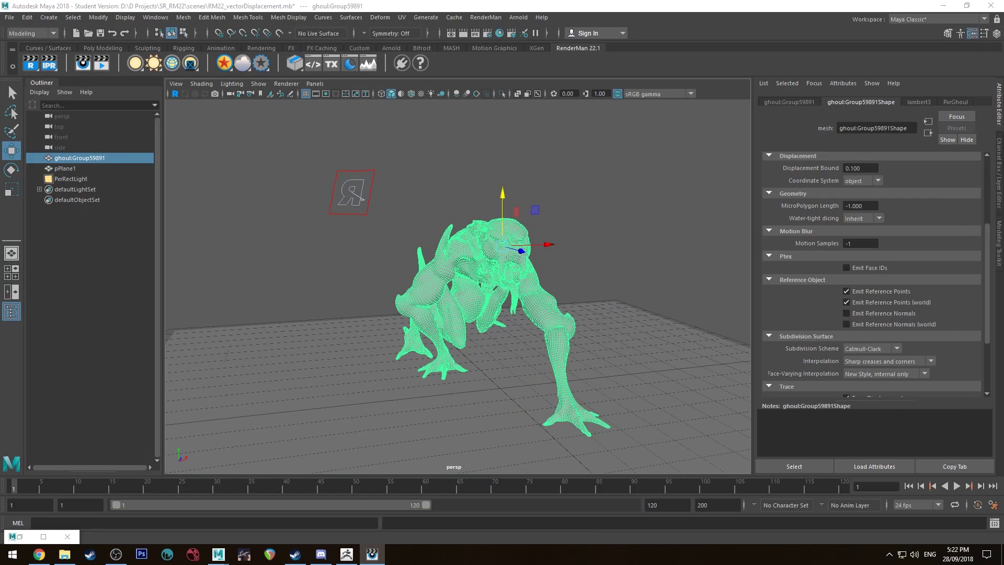
Set the PxrRectLight's Intensity to 2
{"action": "left_click_drag", "start_coordinate": [438, 236], "coordinate": [452, 212], "text": "alt"}
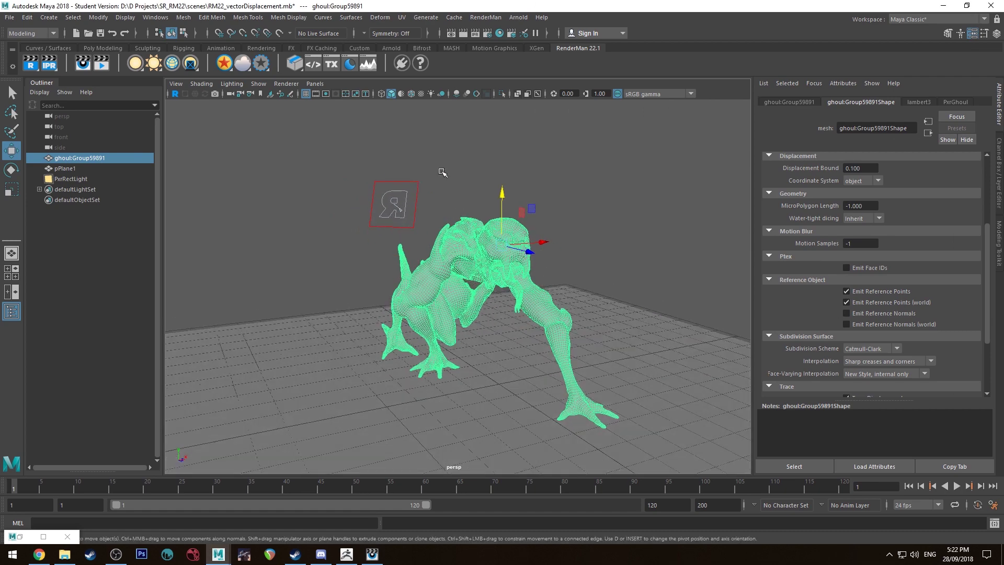
{"action": "left_click", "coordinate": [393, 204]}
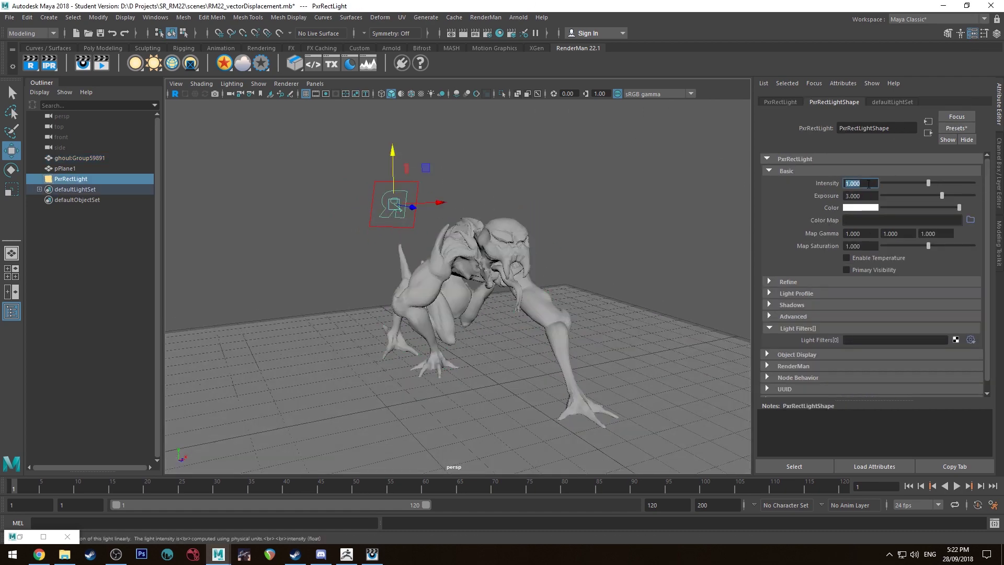
{"action": "type", "text": "2"}
{"action": "key", "text": "Return"}
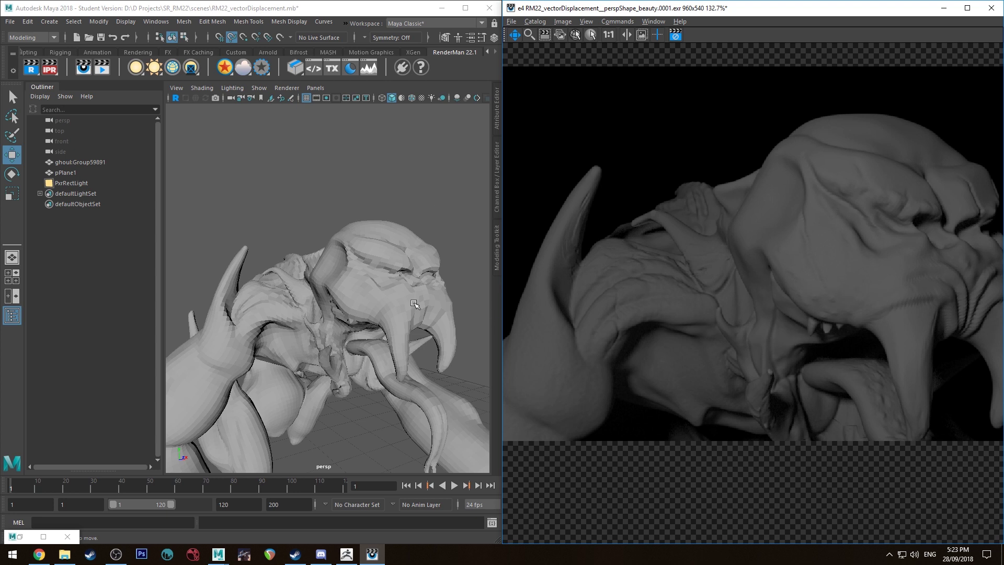
Tumble and dolly the camera into the ghoul's mouth, hiding the Outliner to widen the viewport
{"action": "left_click_drag", "start_coordinate": [381, 217], "coordinate": [382, 193], "text": "alt"}
{"action": "right_click_drag", "start_coordinate": [385, 190], "coordinate": [404, 316], "text": "alt"}
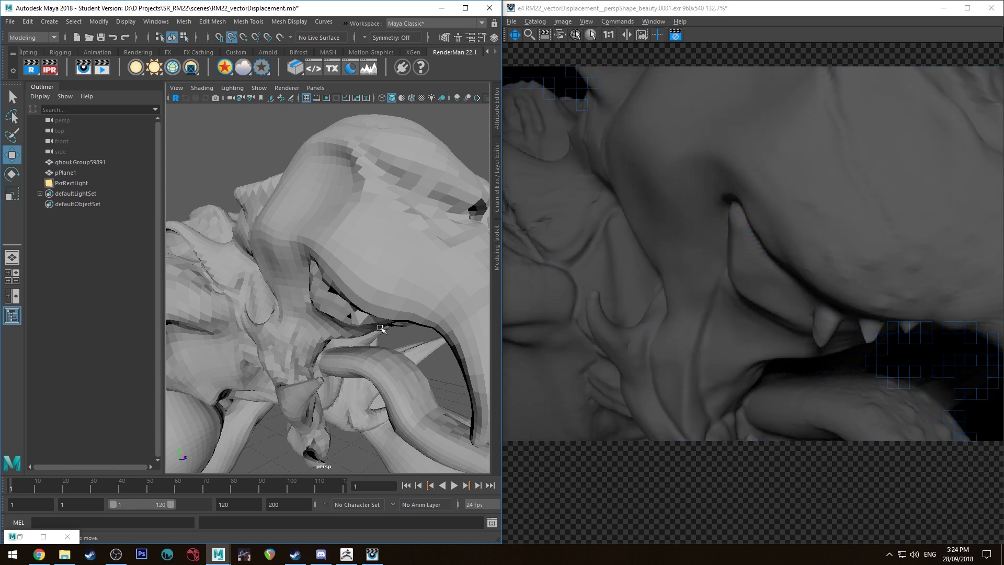
{"action": "right_click_drag", "start_coordinate": [394, 330], "coordinate": [344, 218], "text": "alt"}
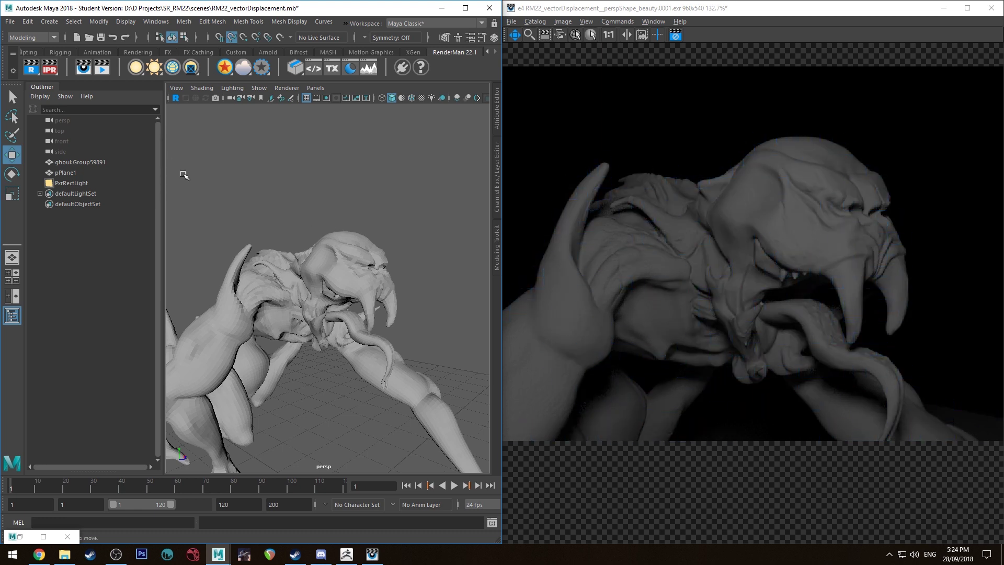
{"action": "left_click", "coordinate": [12, 316]}
{"action": "scroll", "coordinate": [298, 241], "scroll_direction": "up", "scroll_amount": 3}
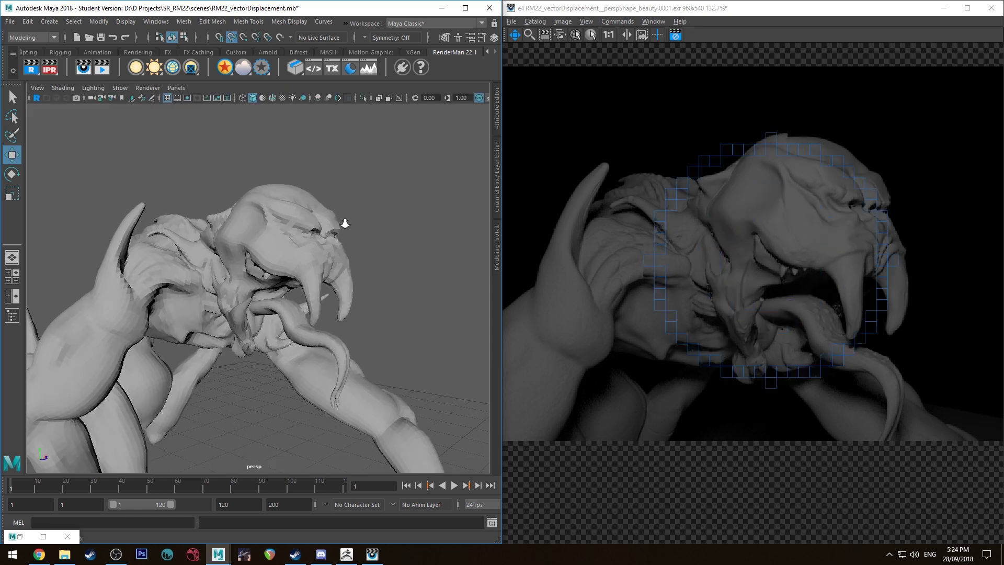
{"action": "scroll", "coordinate": [302, 258], "scroll_direction": "up", "scroll_amount": 6}
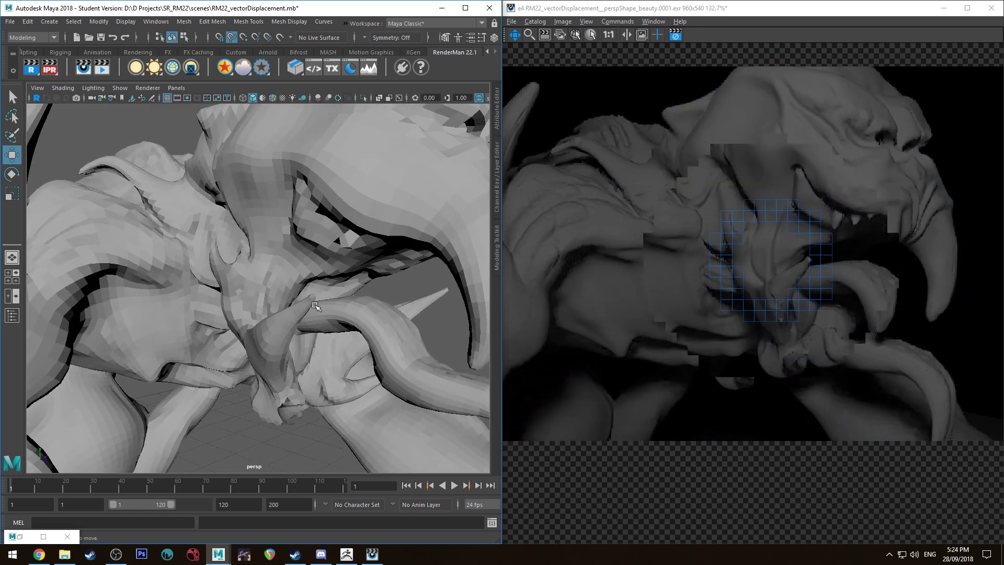
{"action": "scroll", "coordinate": [306, 275], "scroll_direction": "up", "scroll_amount": 3}
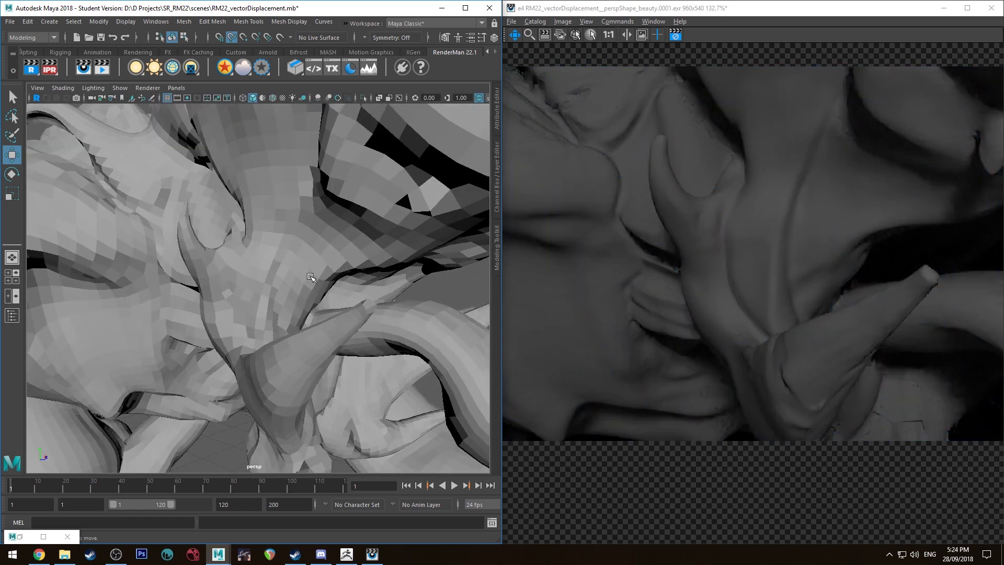
{"action": "mouse_move", "coordinate": [295, 261]}
{"action": "left_mouse_down", "text": "alt"}
{"action": "mouse_move", "coordinate": [315, 290]}
{"action": "mouse_move", "coordinate": [307, 262]}
{"action": "left_mouse_up", "text": "alt"}
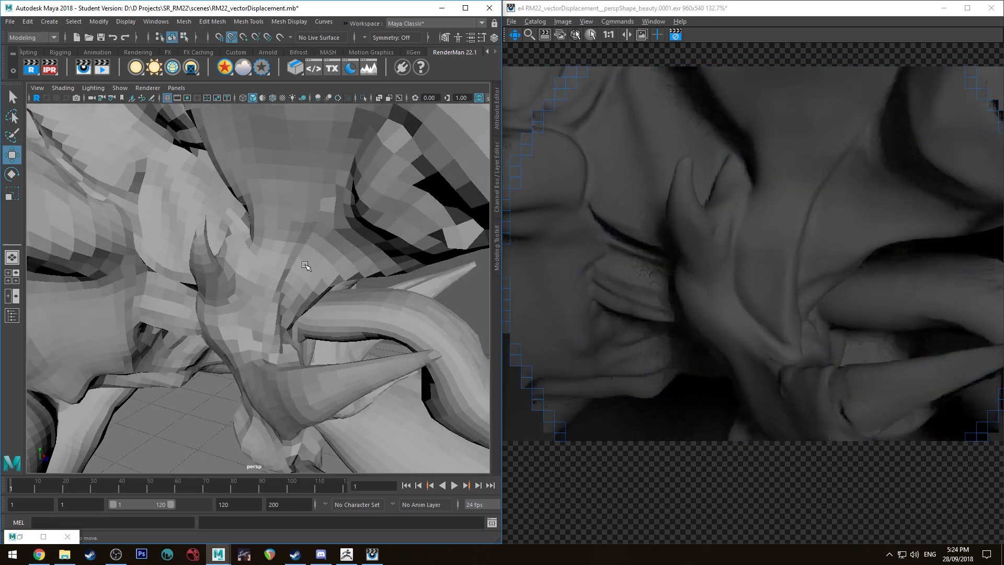
{"action": "scroll", "coordinate": [313, 230], "scroll_direction": "up", "scroll_amount": 3}
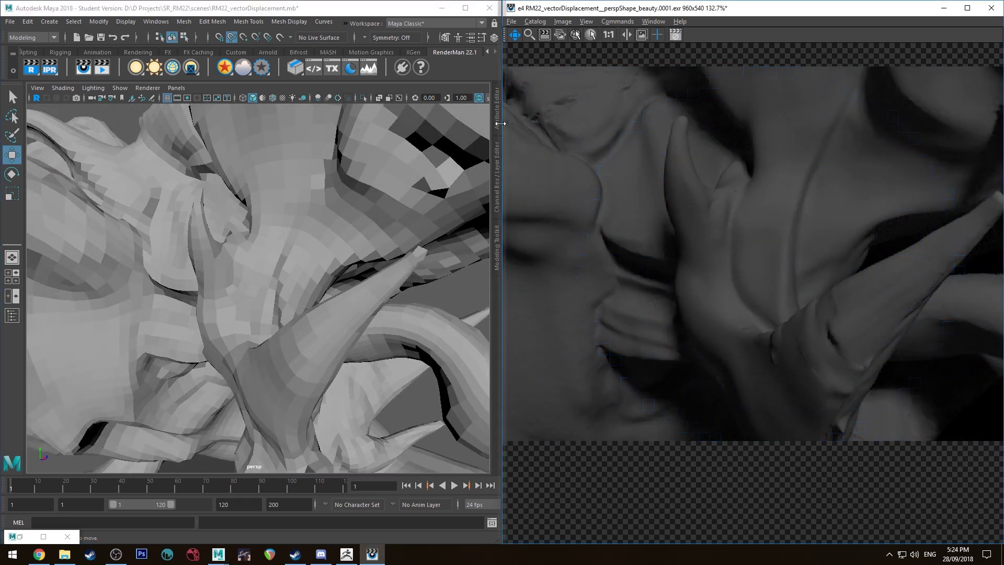
Pick a new Water-tight dicing option on the ghoul mesh, then deselect and collapse the Attribute Editor
{"action": "left_click", "coordinate": [497, 120]}
{"action": "left_click", "coordinate": [167, 204]}
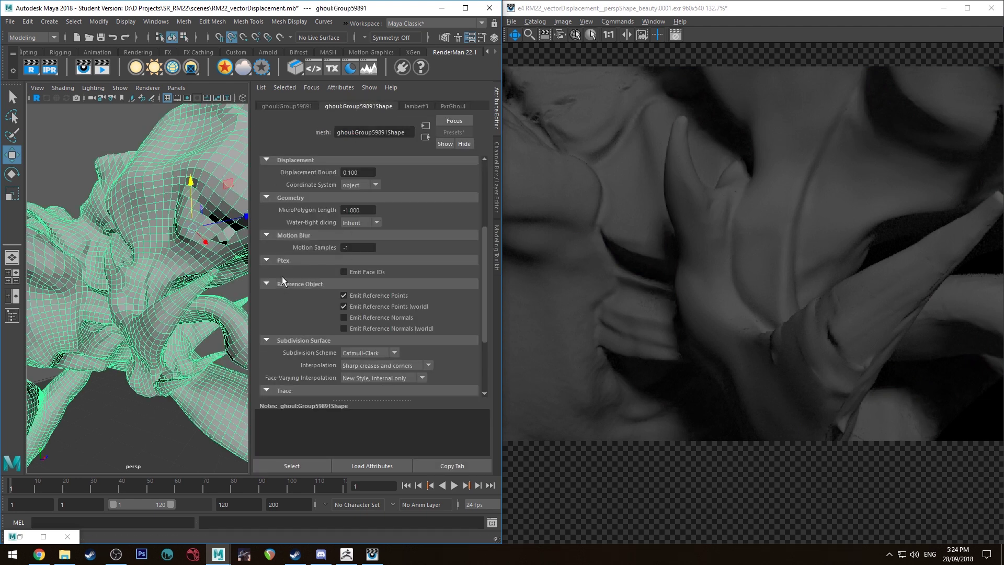
{"action": "left_click", "coordinate": [365, 224]}
{"action": "left_click", "coordinate": [363, 245]}
{"action": "left_click", "coordinate": [116, 130]}
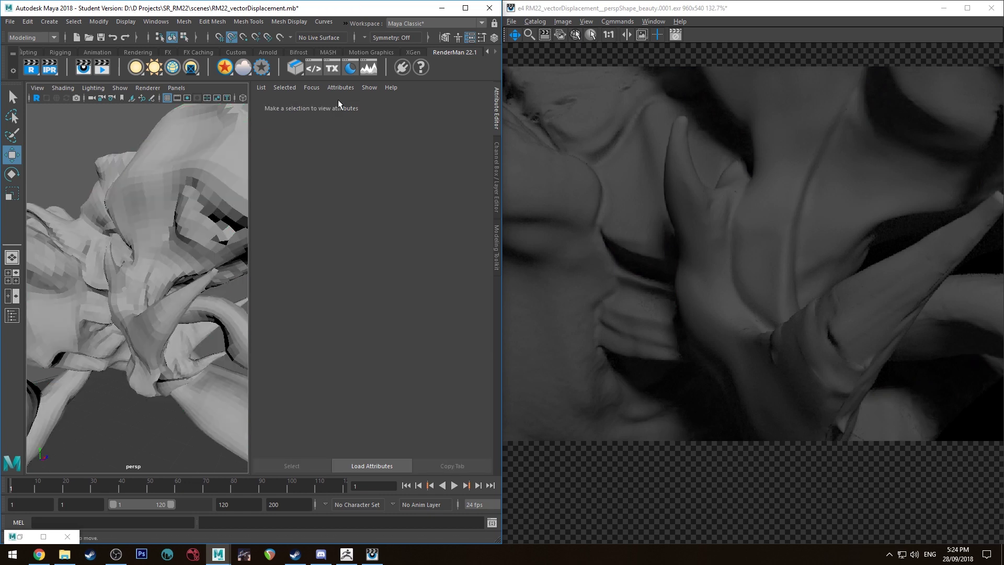
{"action": "left_click", "coordinate": [496, 104]}
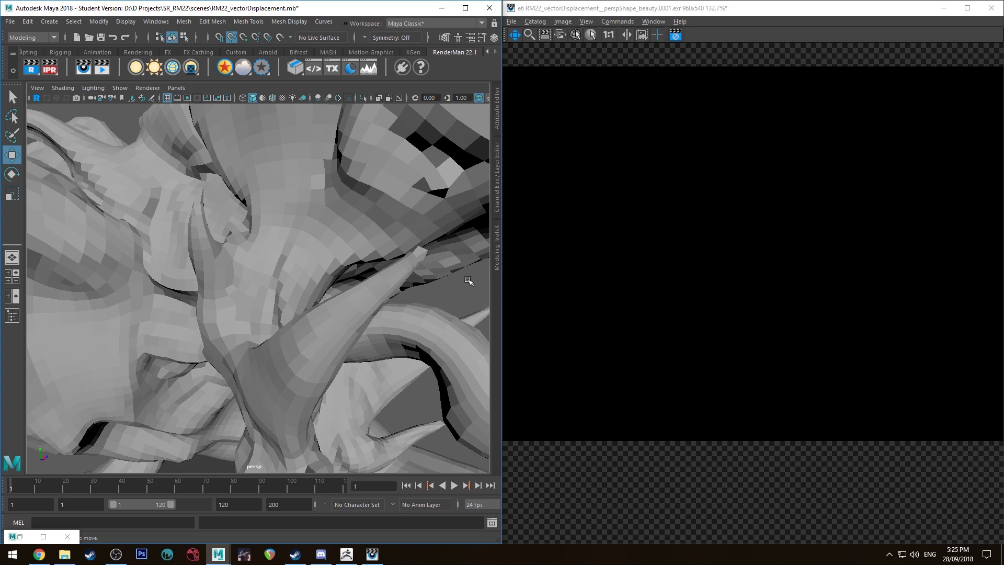
Frame the ghoul and orbit to a wider angle showing the displaced mouth and tongue
{"action": "key", "text": "f"}
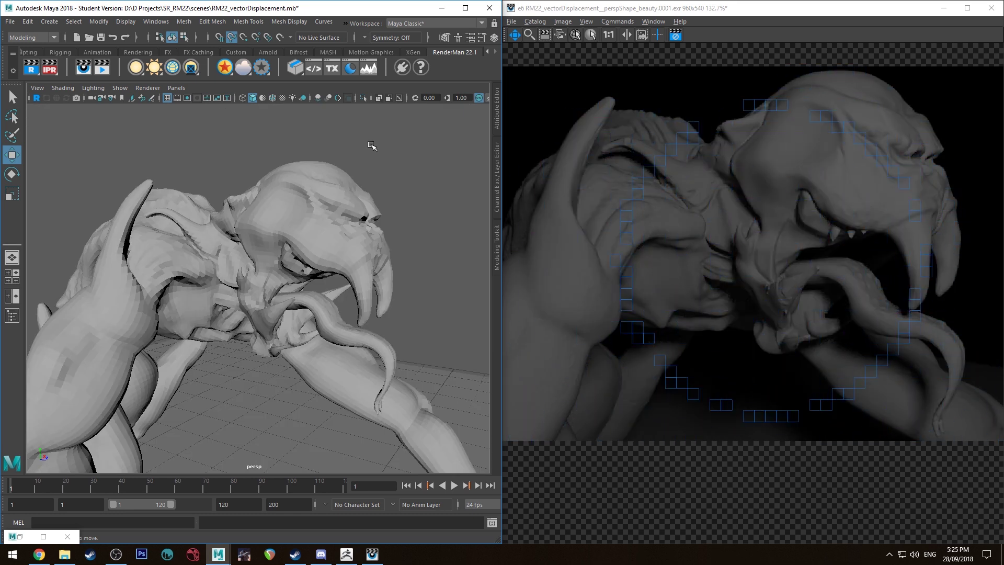
{"action": "scroll", "coordinate": [798, 214], "scroll_direction": "up", "scroll_amount": 3}
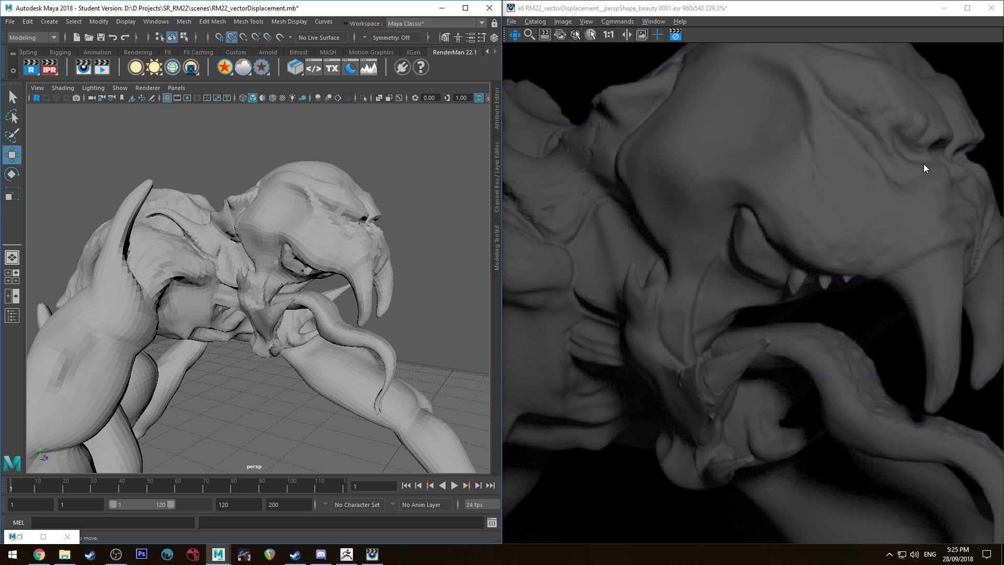
{"action": "left_click_drag", "start_coordinate": [421, 182], "coordinate": [320, 185], "text": "alt"}
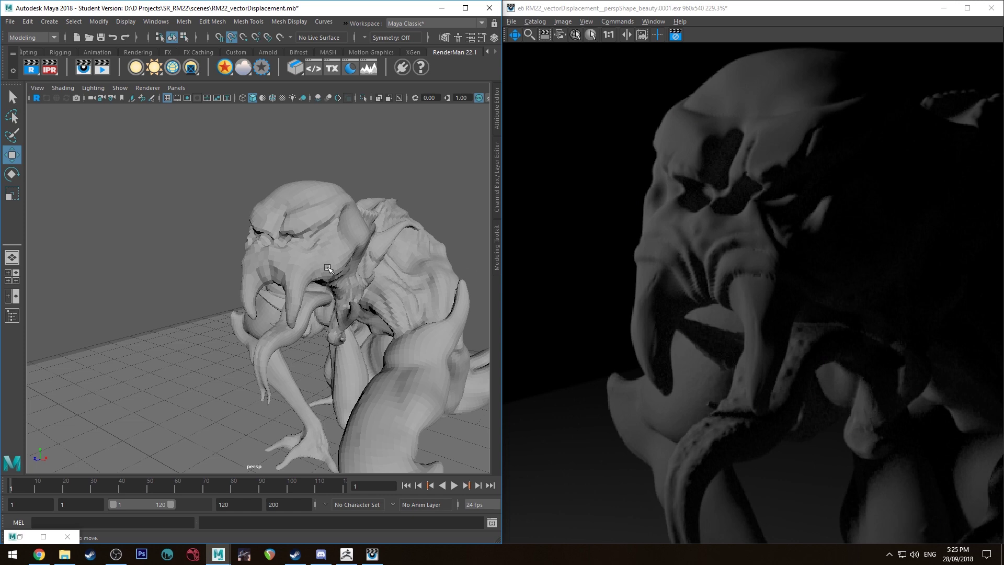
{"action": "left_click_drag", "start_coordinate": [226, 255], "coordinate": [368, 247], "text": "alt"}
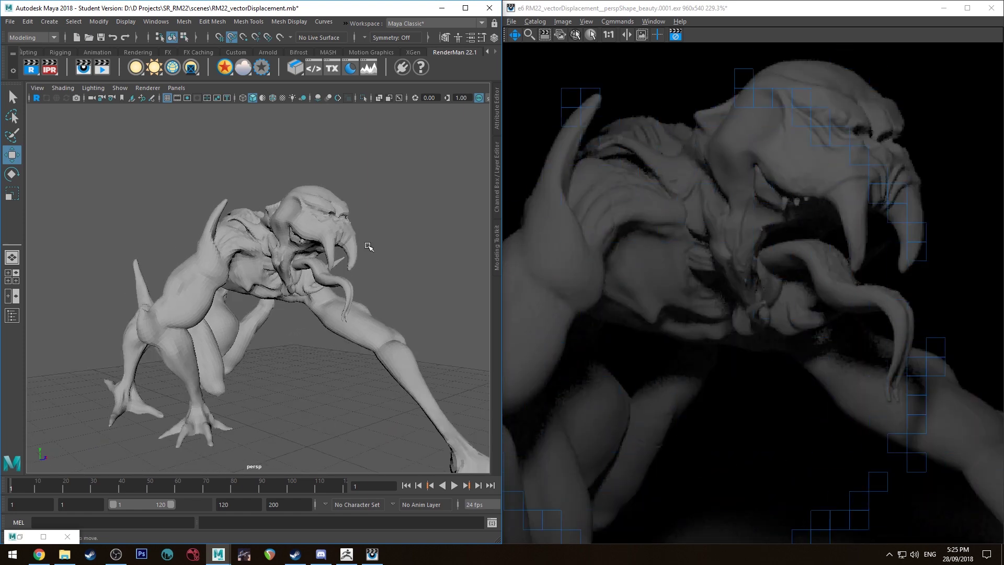